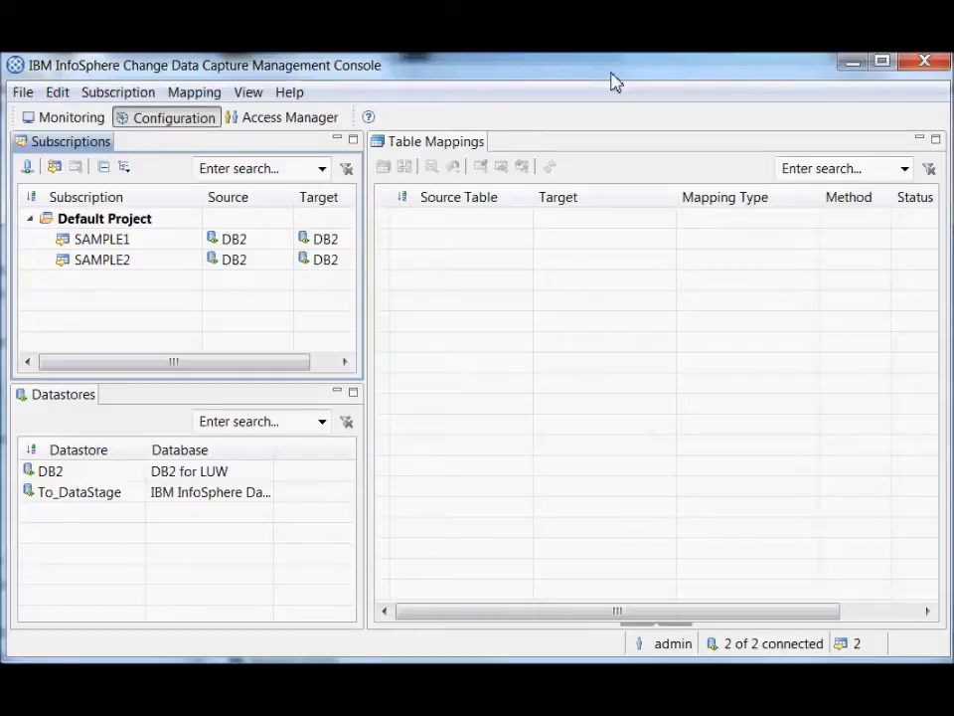
Create a subscription named Sample3 in Default Project with DB2 as source and To_DataStage as target
left_click(54, 168)
type("Sample3")
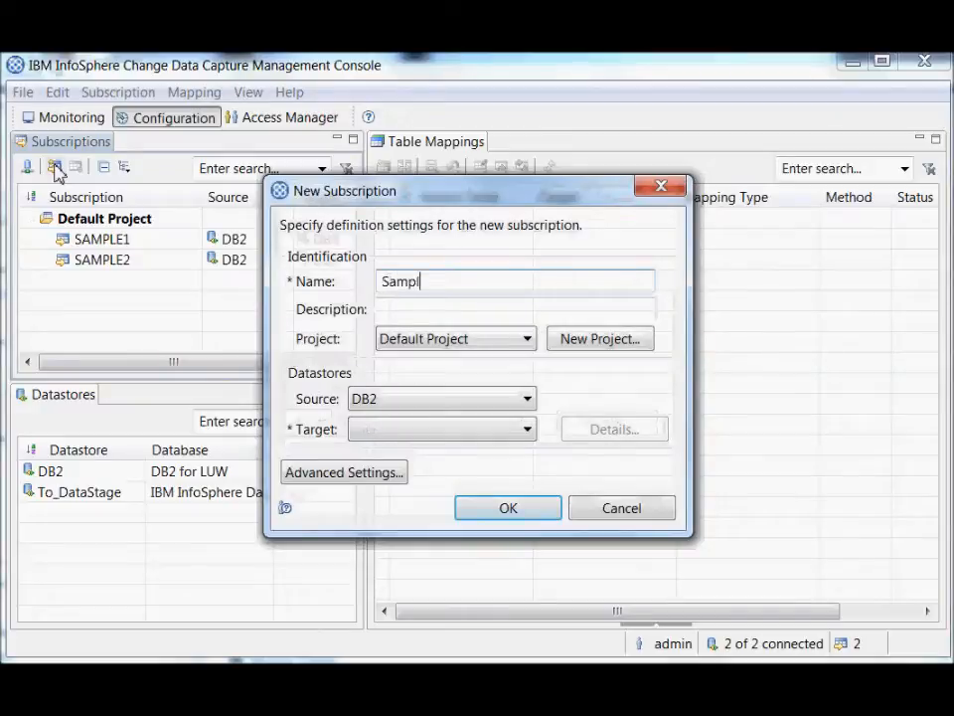
left_click(533, 430)
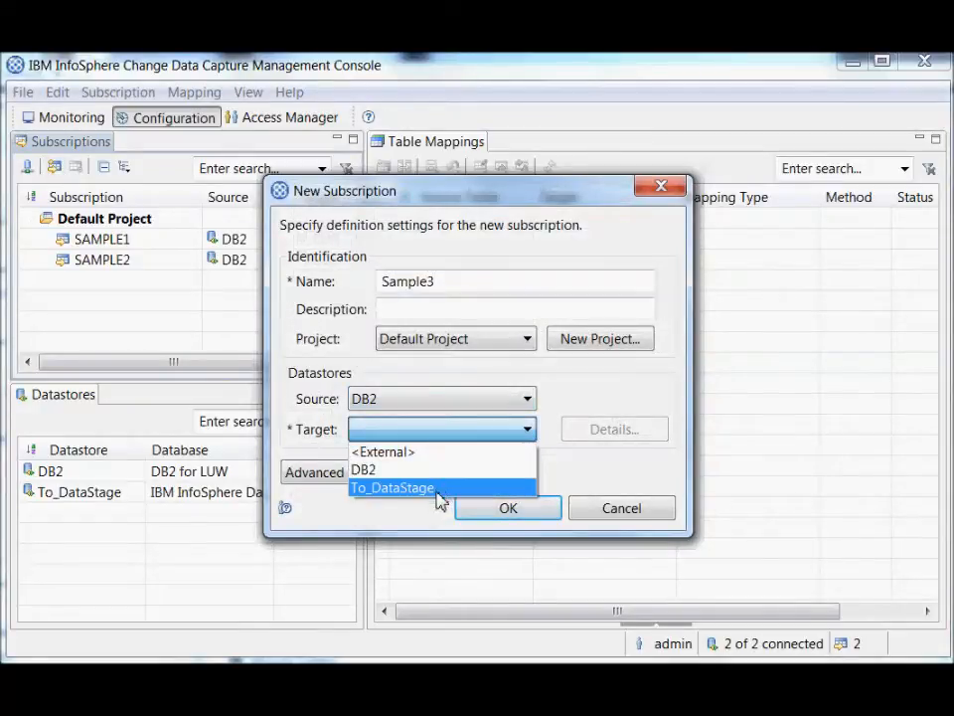
left_click(438, 491)
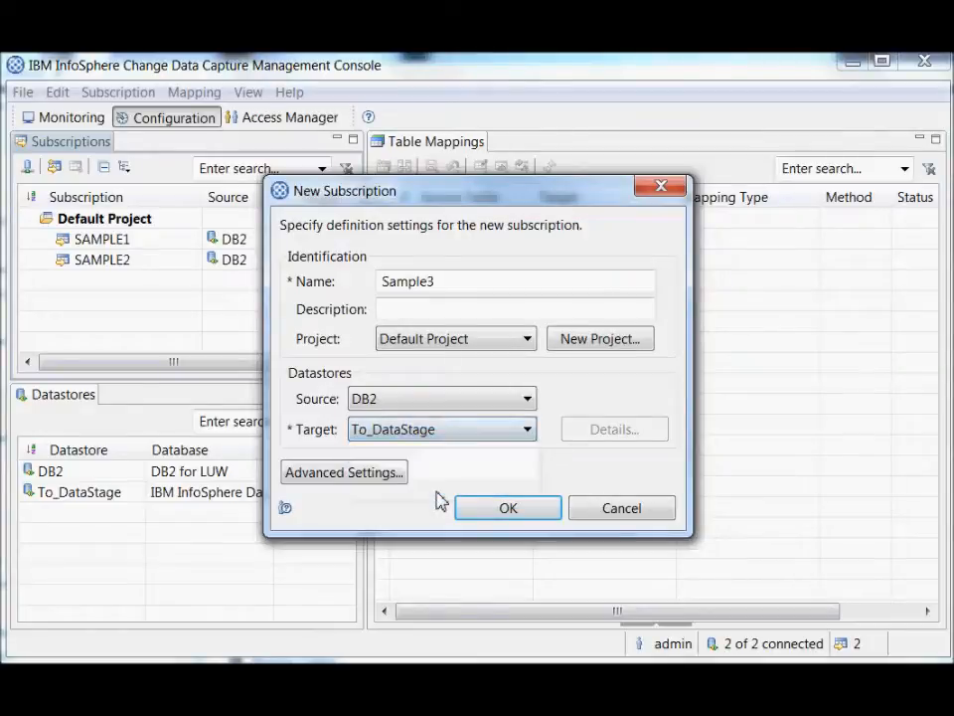
left_click(502, 510)
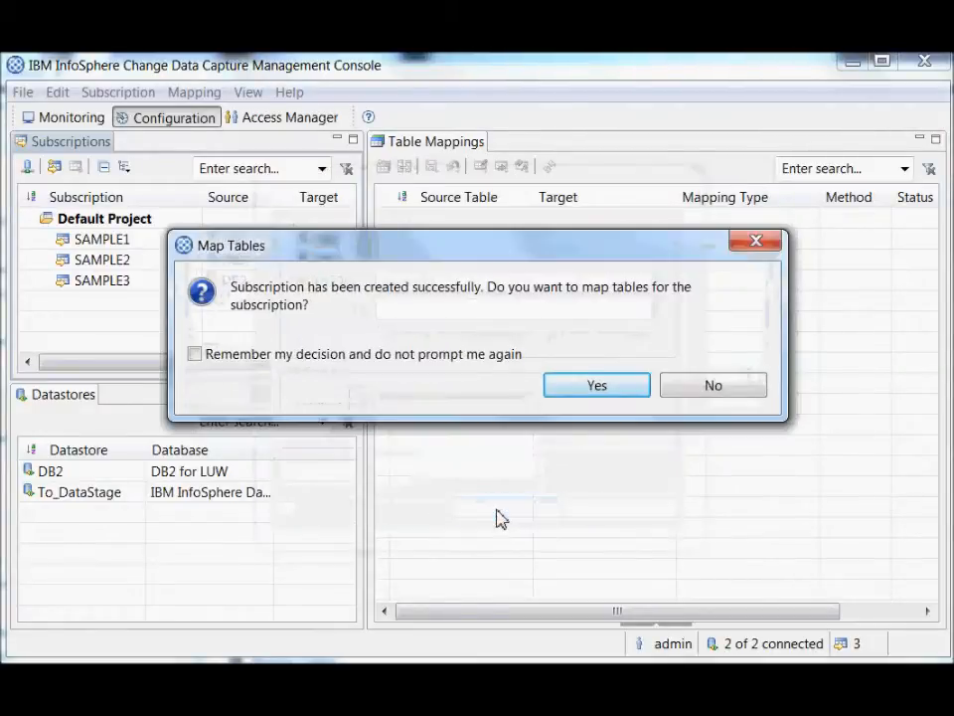
Start mapping tables for Sample3 with Multiple InfoSphere DataStage Mappings over Flat File, choosing PERSONS and PERSONS2 from the SPYKER schema
left_click(605, 392)
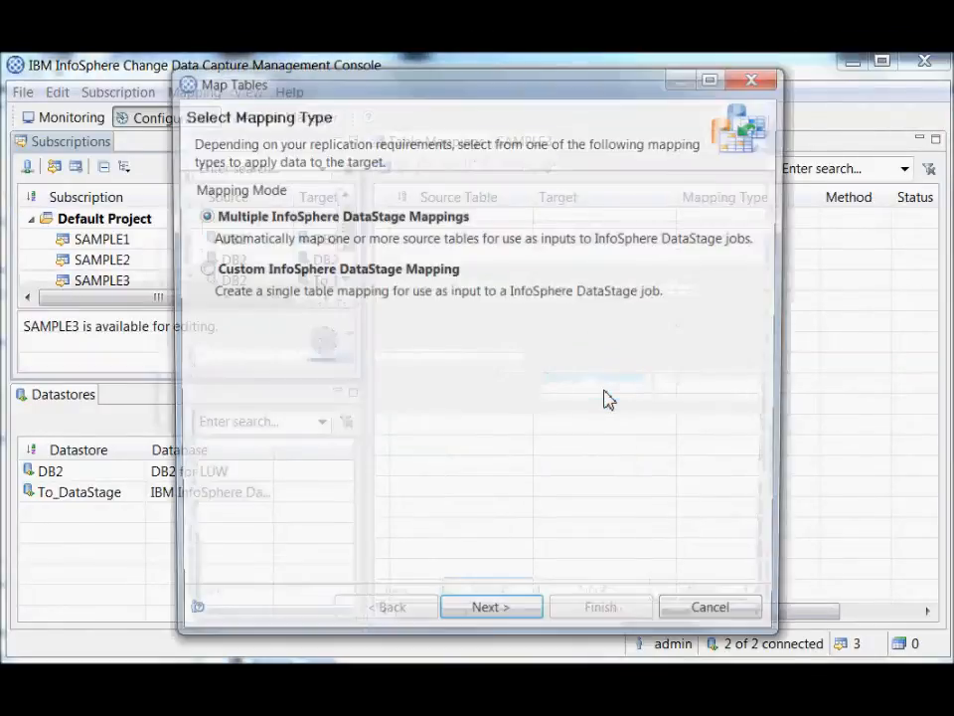
left_click(493, 617)
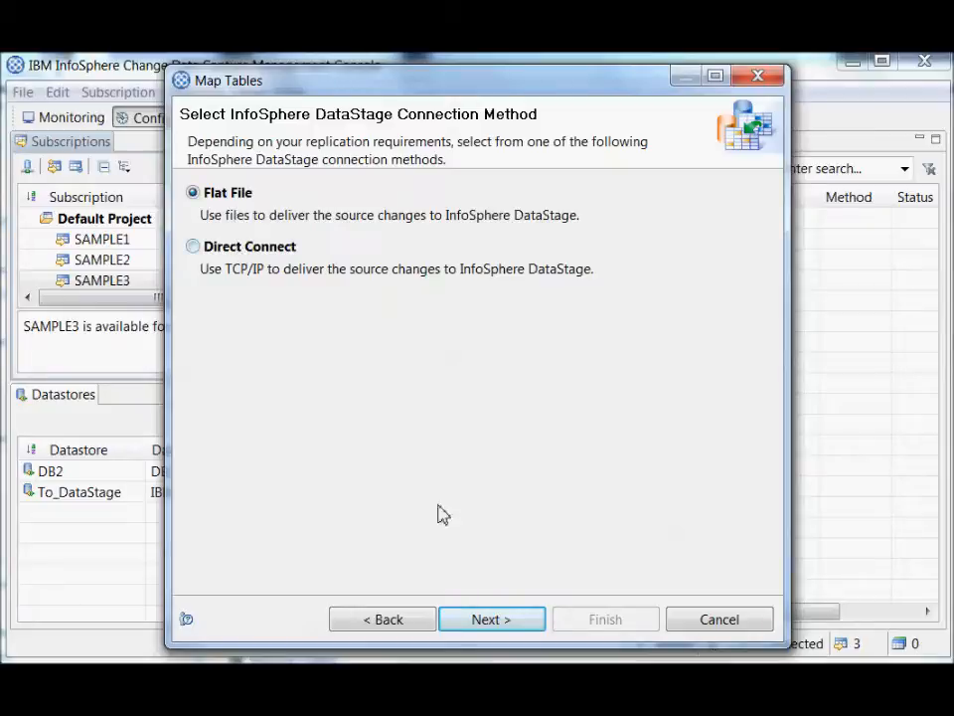
left_click(491, 621)
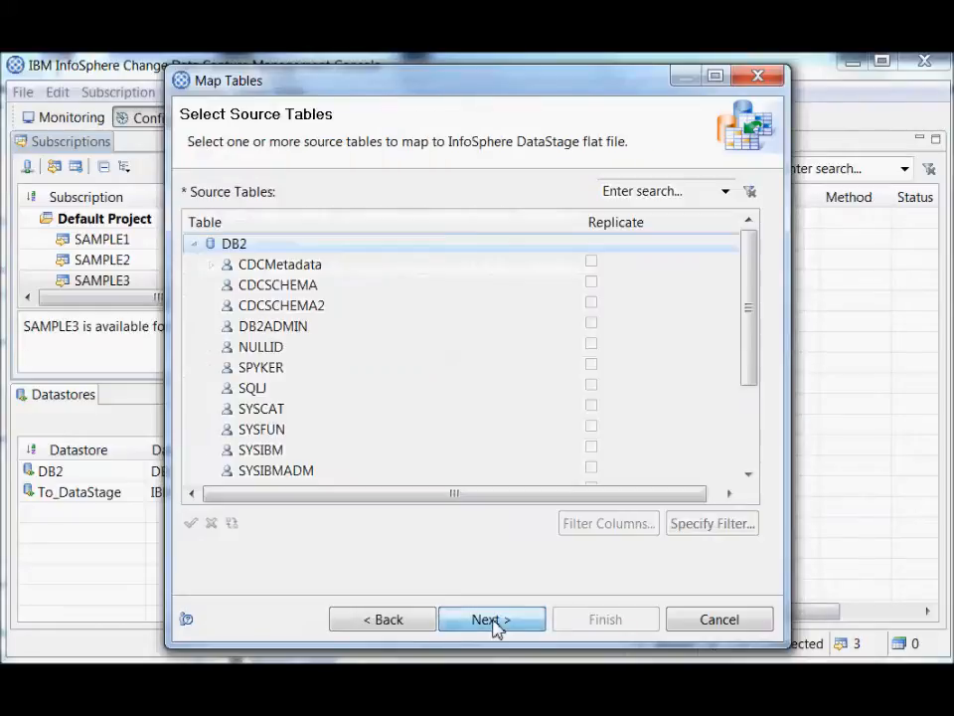
left_click(211, 368)
left_click(591, 385)
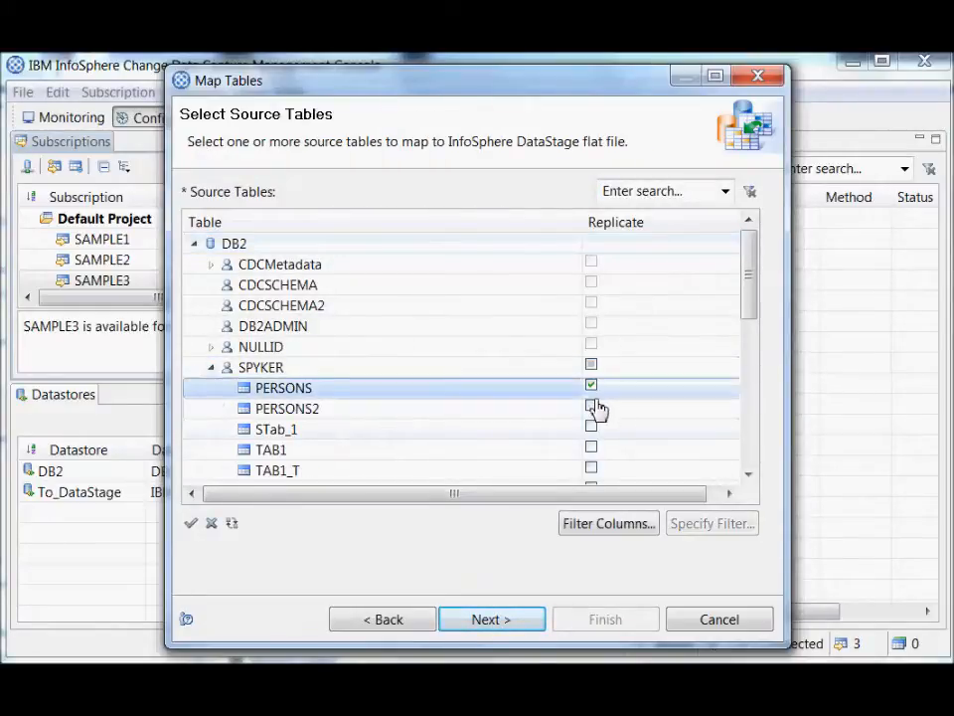
left_click(591, 406)
left_click(510, 620)
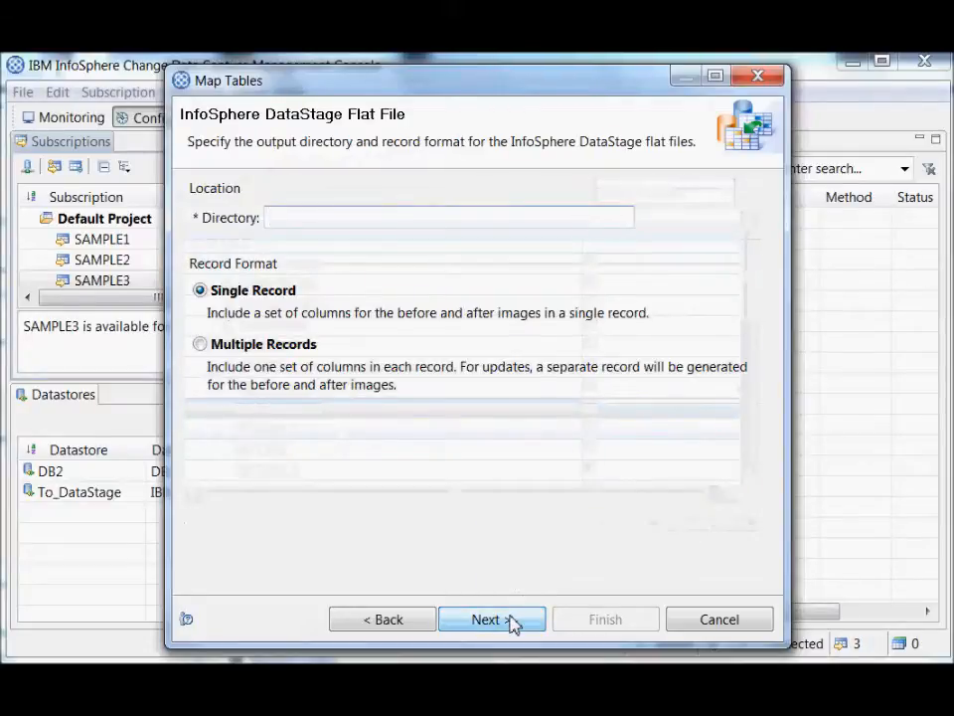
Set the flat file output directory to c:\shareddir with the Multiple Records format and complete the table mapping
type("C")
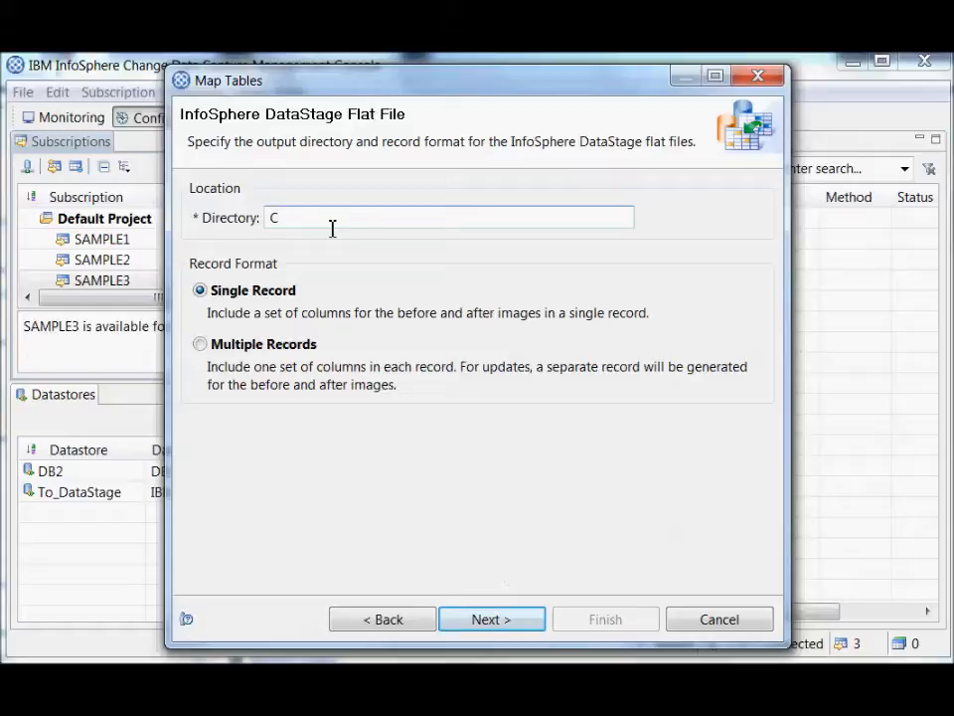
type("\\")
key("BackSpace")
key("BackSpace")
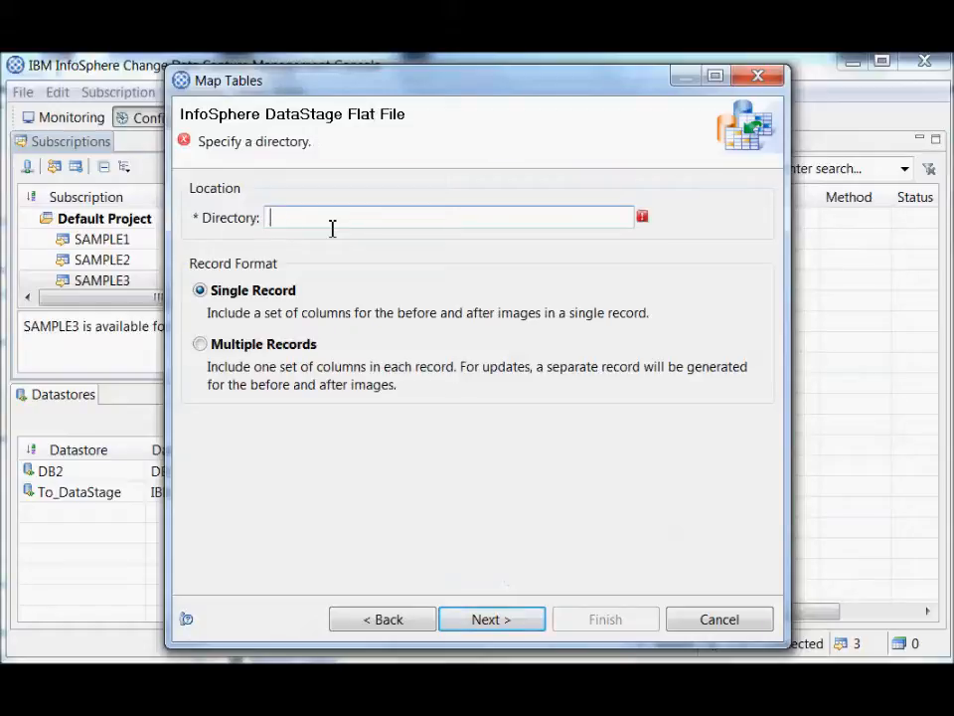
type("c:\\shared\\dir")
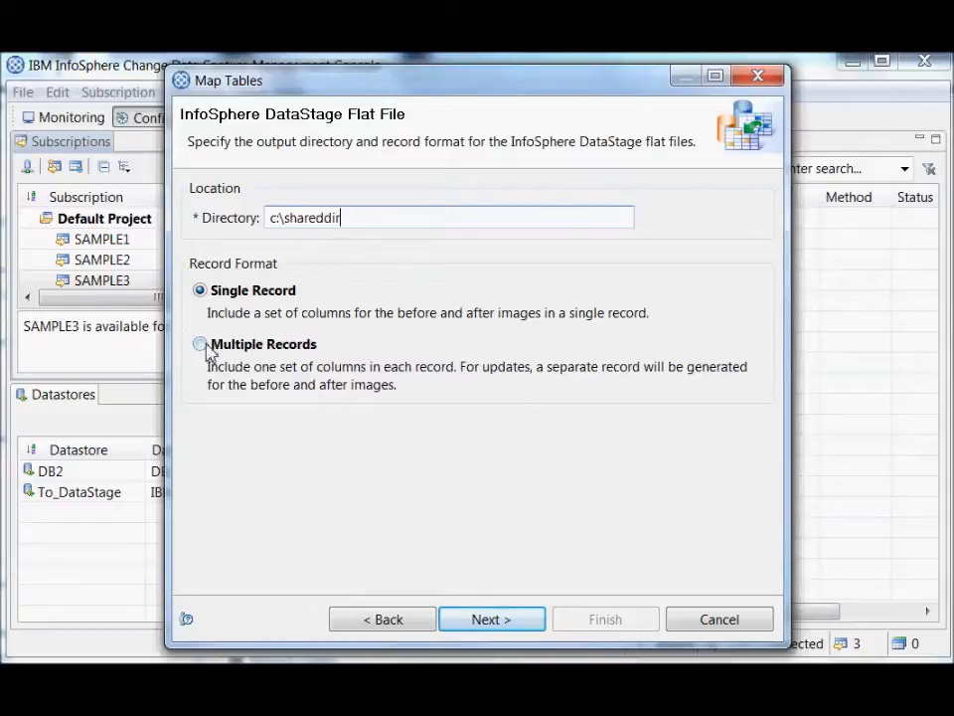
left_click(207, 352)
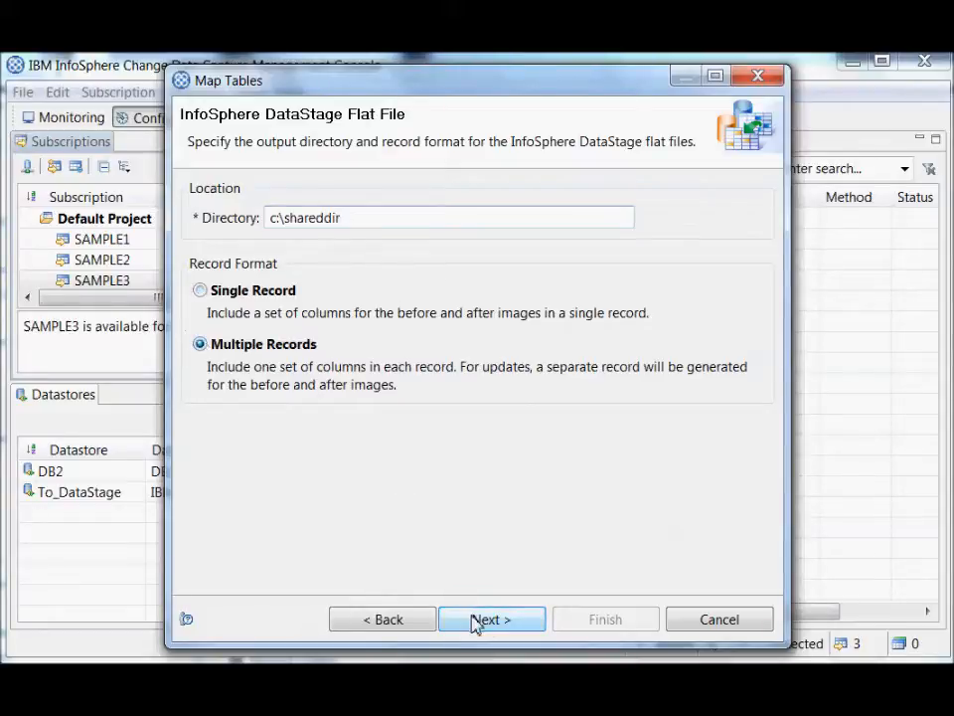
left_click(485, 621)
left_click(602, 619)
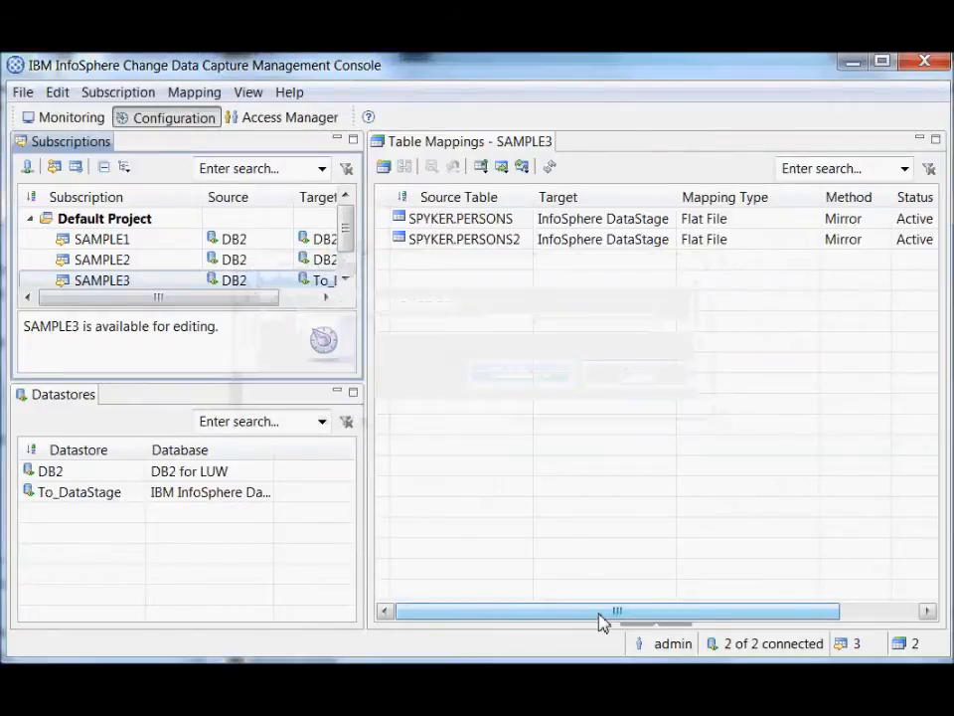
Change the flat file directory of the SPYKER.PERSONS mapping to hdsf://myserver.com/mydir and save the mapping
double_click(460, 220)
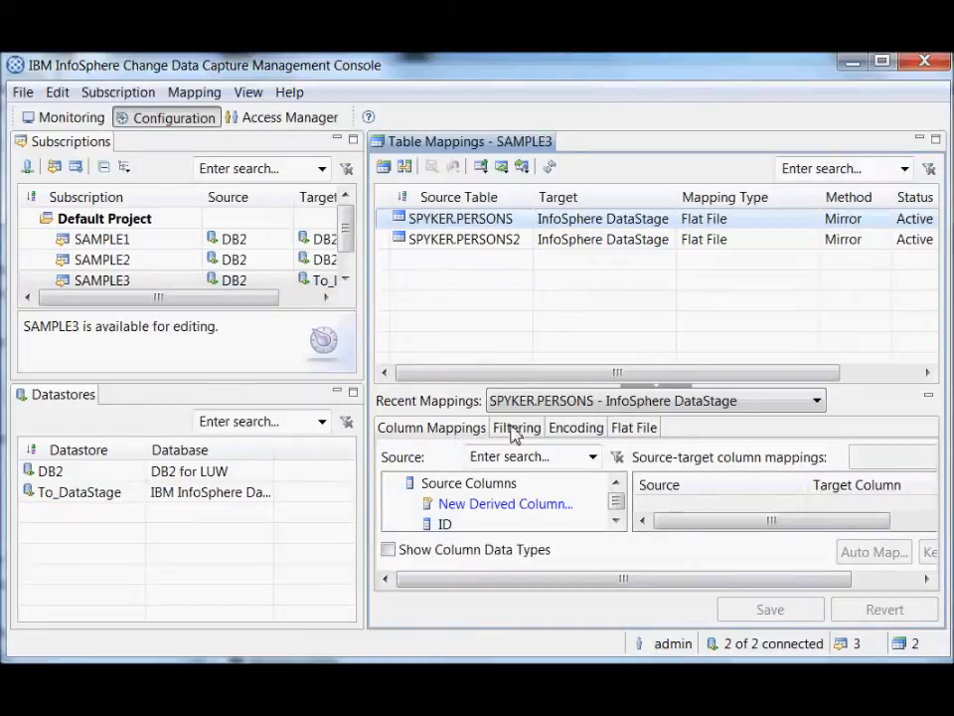
left_click(562, 433)
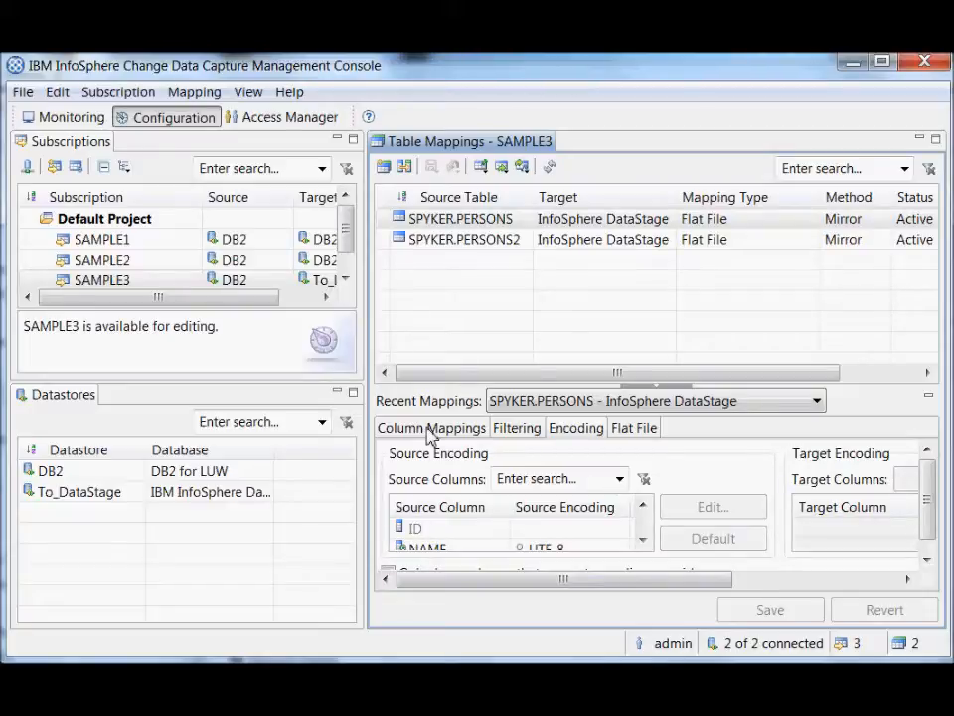
left_click(642, 438)
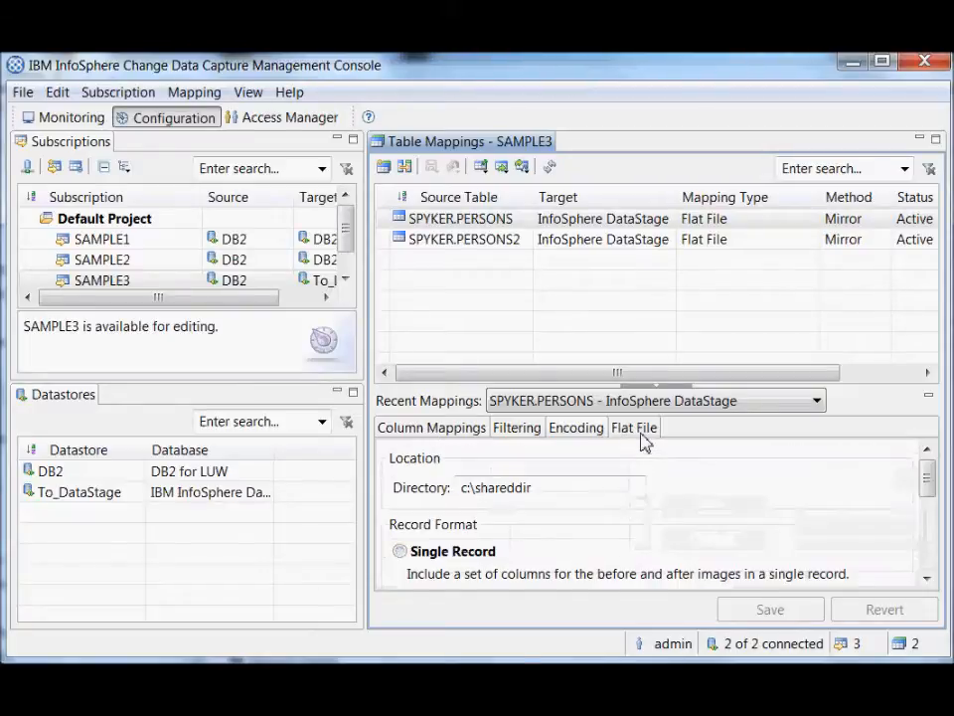
mouse_move(930, 477)
left_mouse_down()
mouse_move(930, 511)
mouse_move(928, 475)
left_mouse_up()
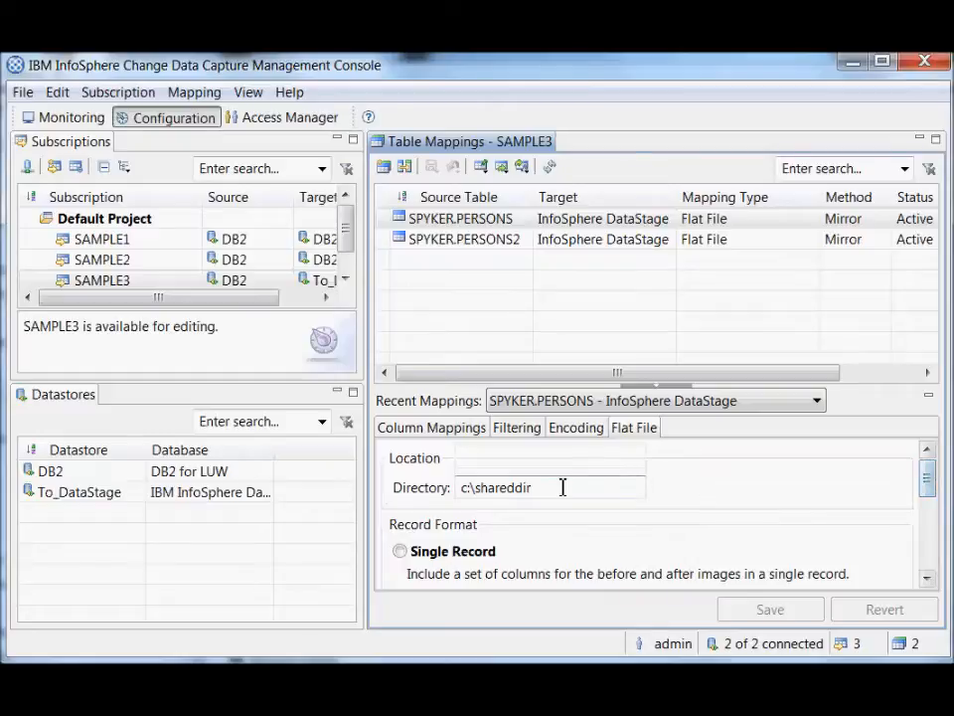
left_click_drag(560, 486, 360, 505)
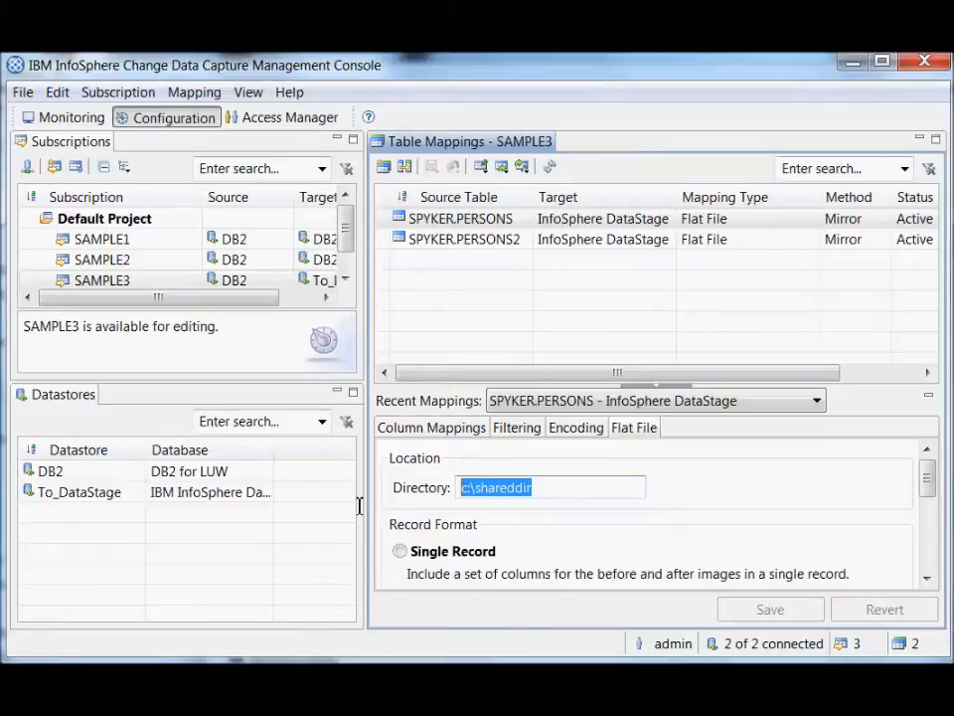
type("hdsf:L")
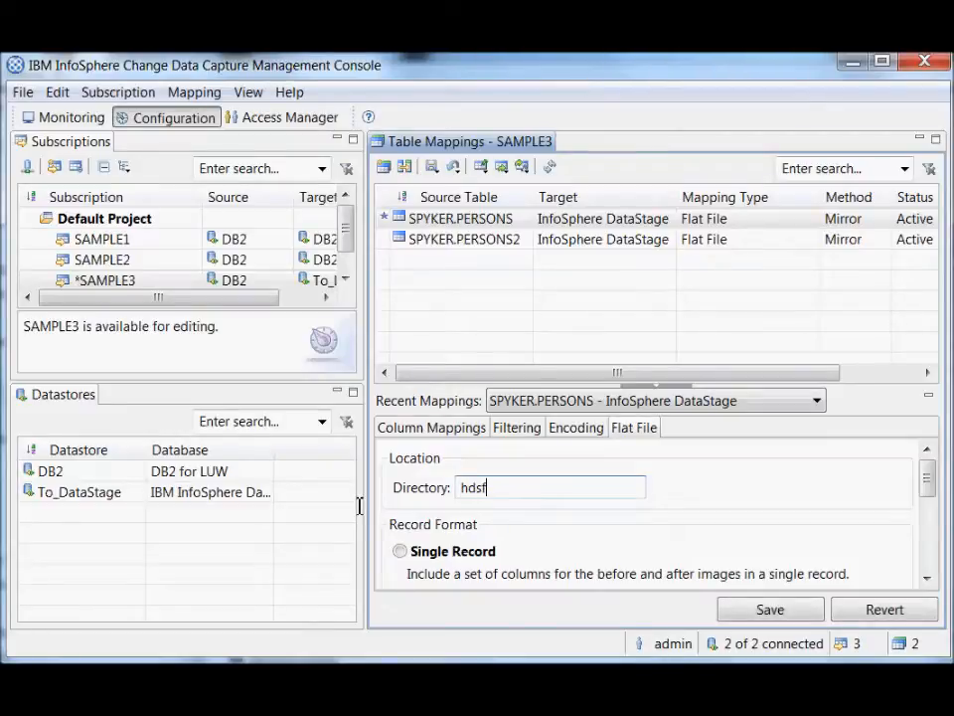
key("BackSpace")
key("BackSpace")
type("://myserver.com/")
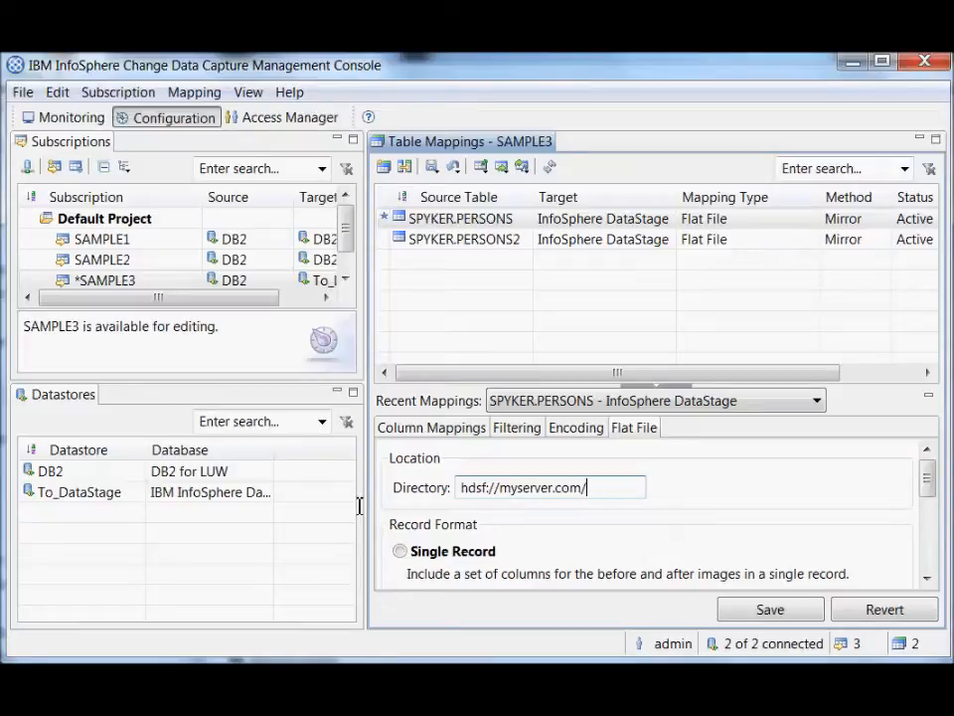
type("mydir")
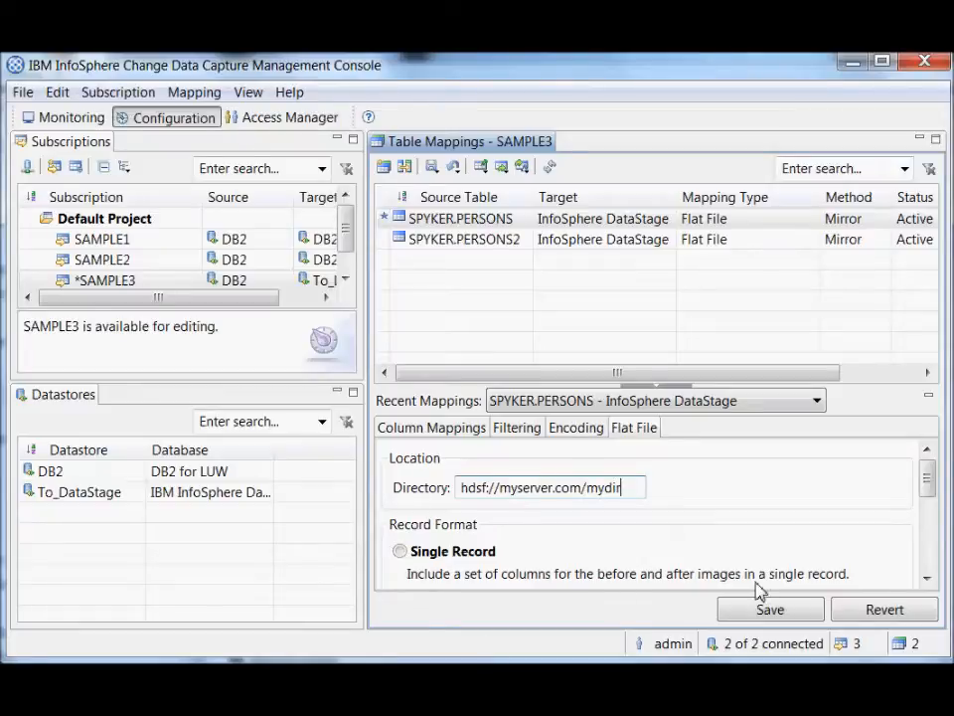
left_click(772, 611)
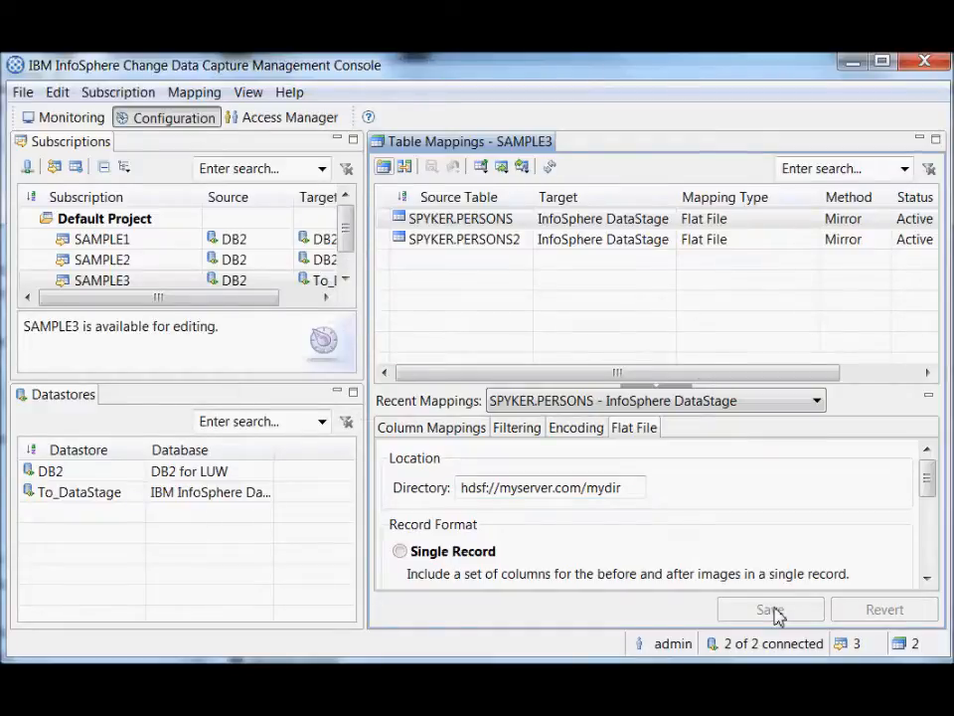
Review the InfoSphere DataStage properties of the SAMPLE3 subscription, including batch size threshold and file name format, and accept them unmodified
left_click(95, 286)
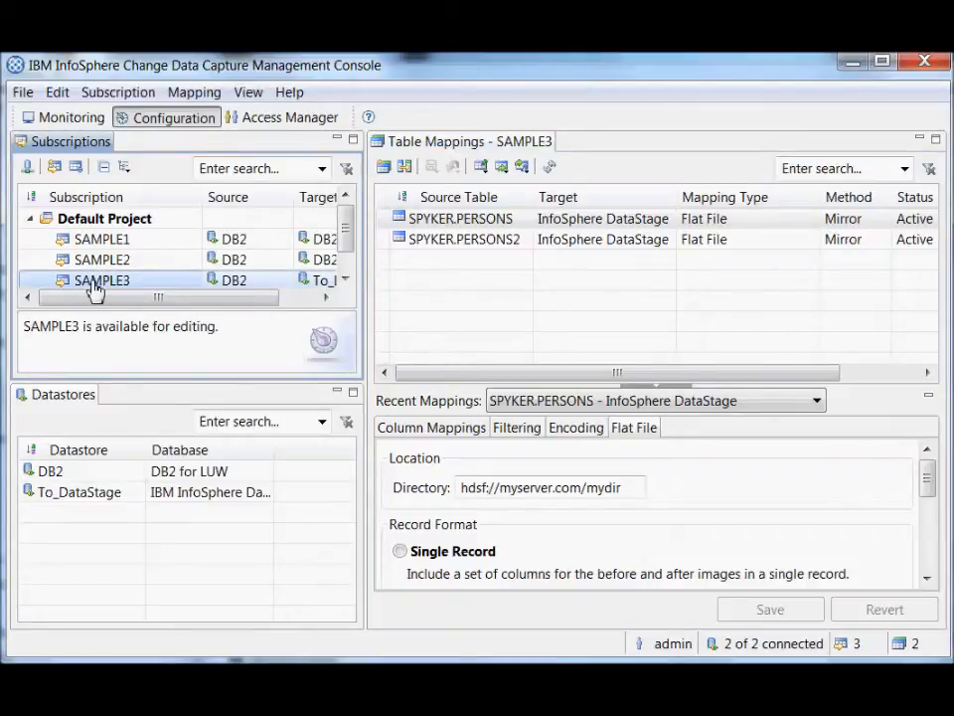
right_click(95, 286)
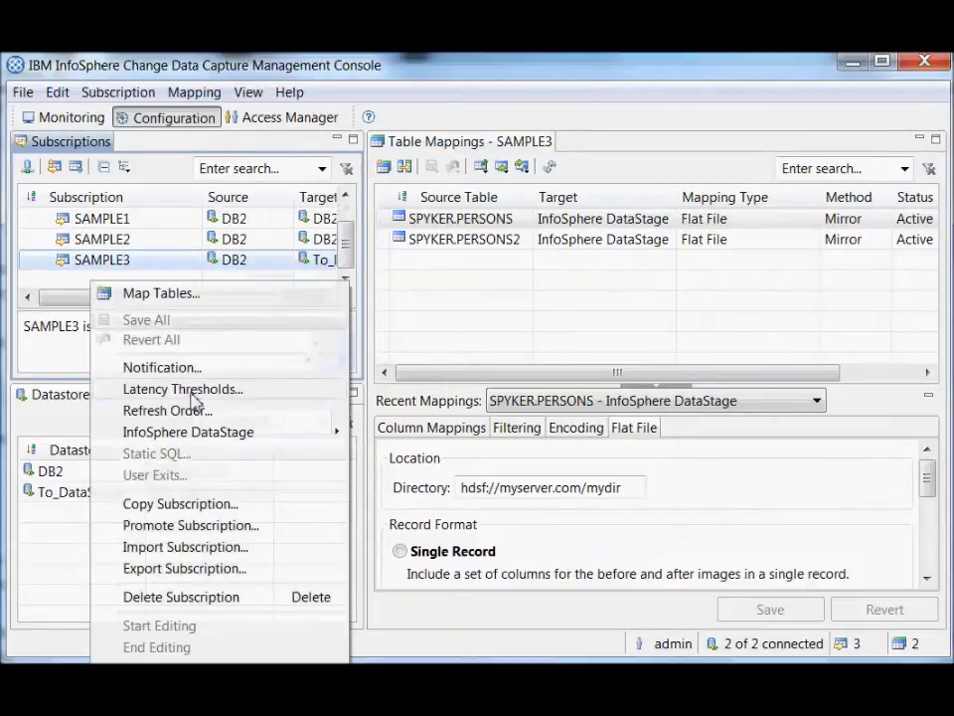
mouse_move(245, 436)
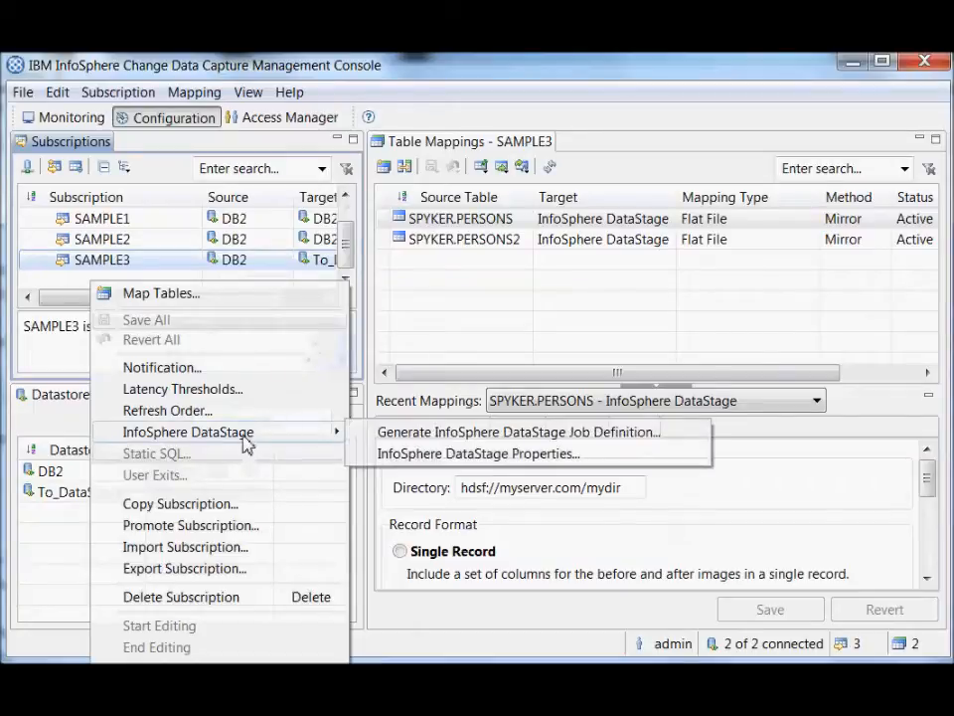
left_click(455, 454)
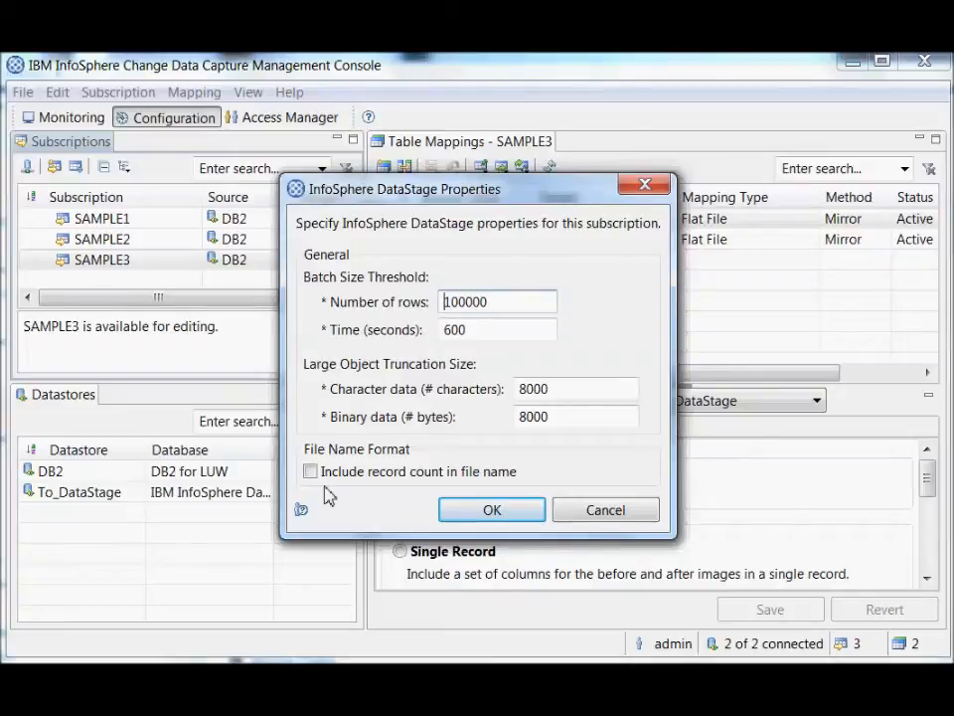
left_click(489, 510)
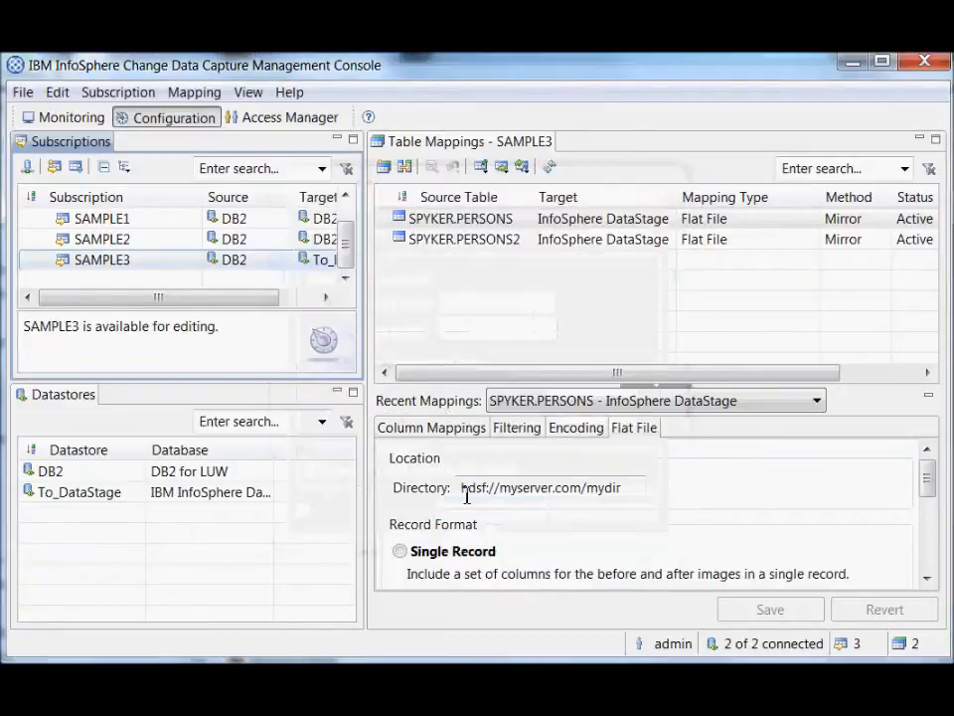
Look at the save options for generating SAMPLE3's InfoSphere DataStage job definition and leave without saving a file
right_click(101, 260)
mouse_move(296, 410)
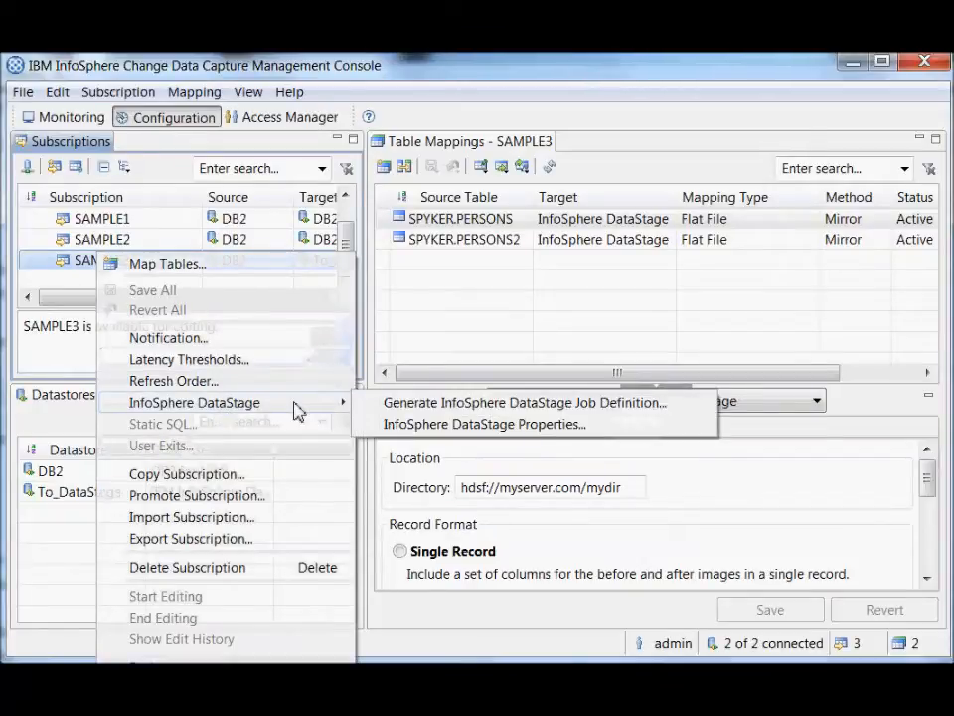
left_click(451, 402)
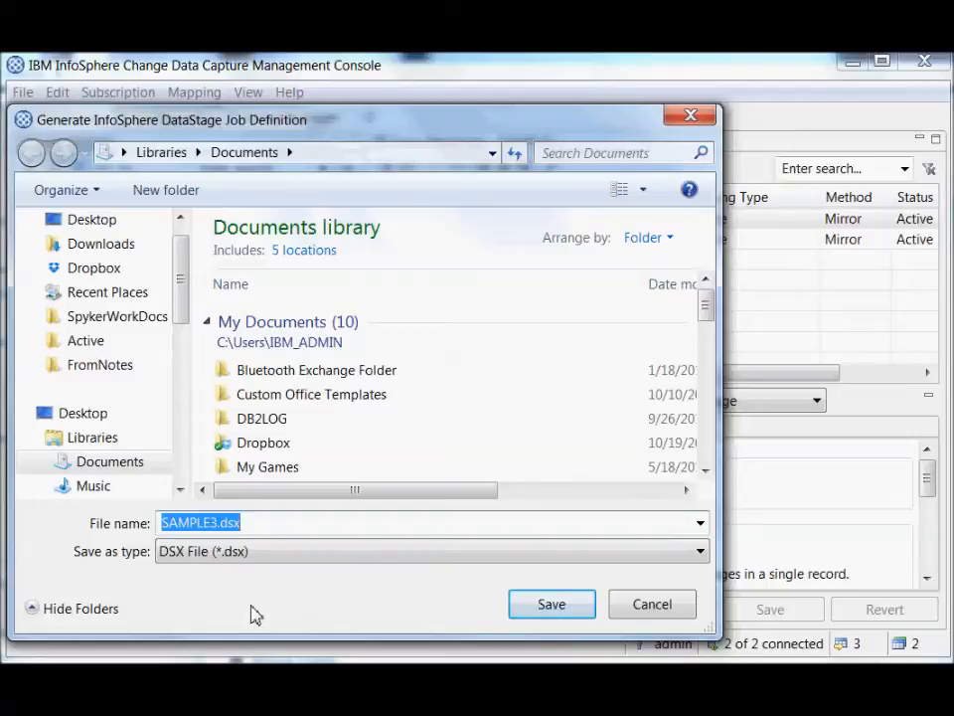
left_click(676, 609)
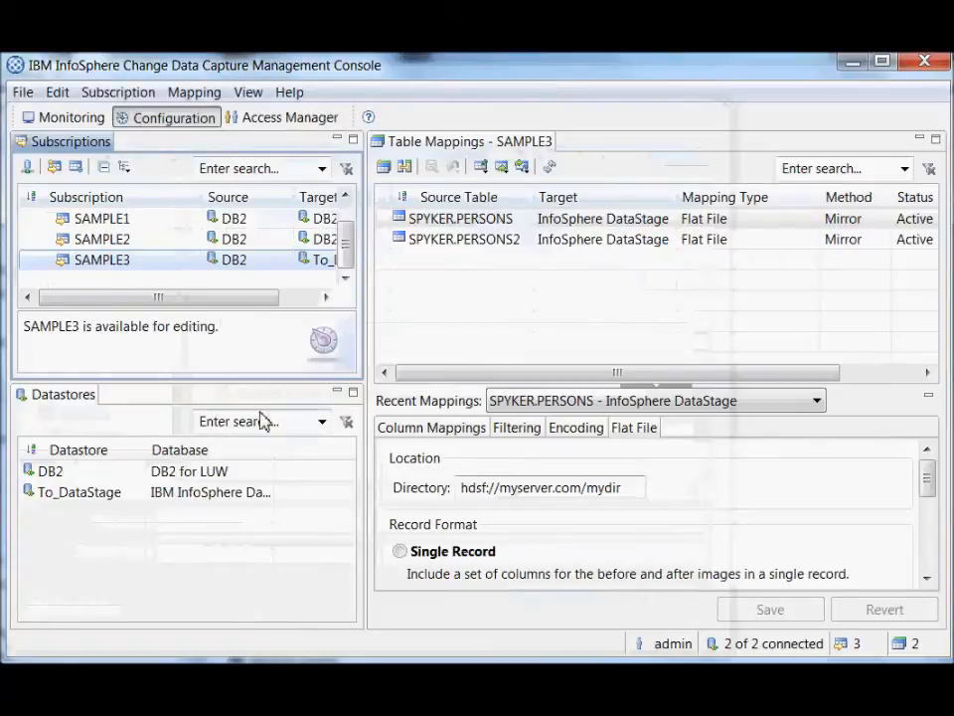
Create a subscription named sample4 from DB2 to To_DataStage and begin mapping tables for it
left_click(53, 169)
type("sample4")
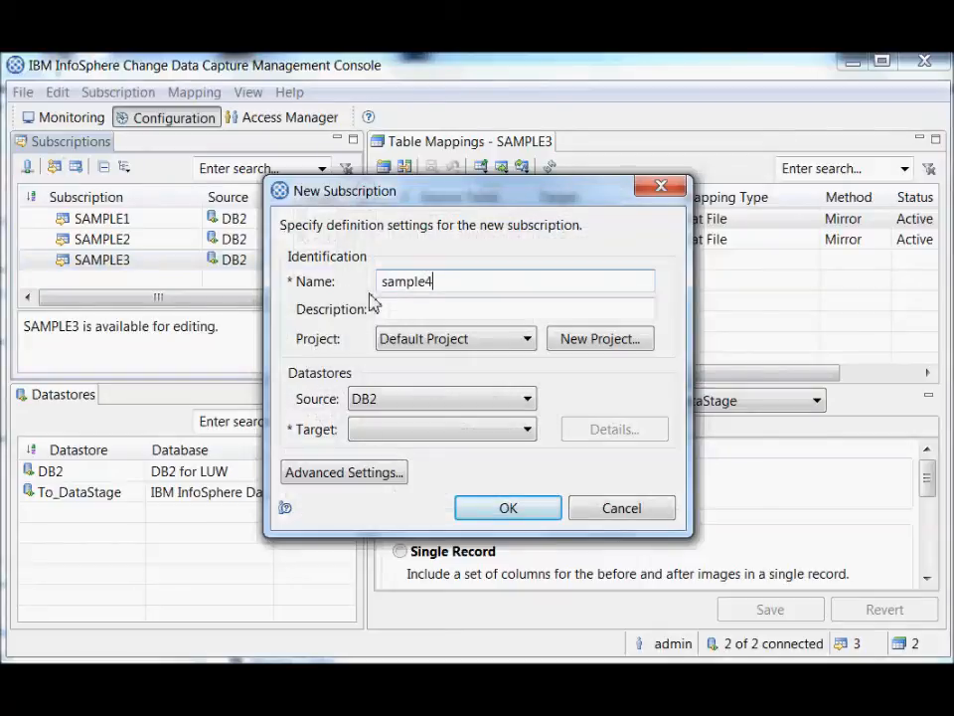
left_click(529, 430)
left_click(494, 489)
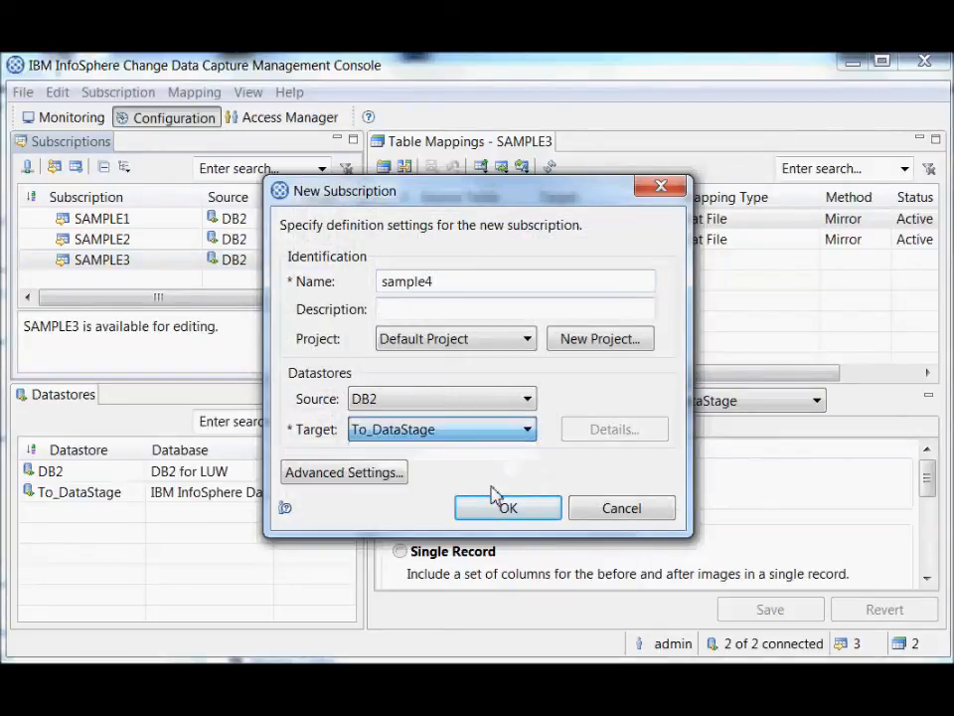
left_click(507, 509)
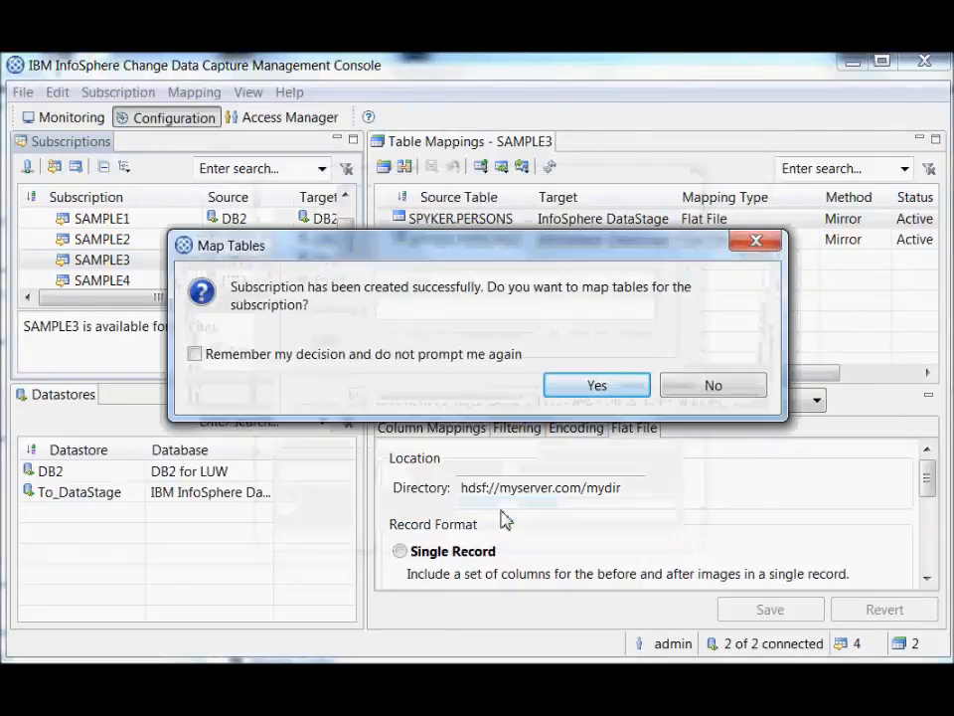
left_click(601, 390)
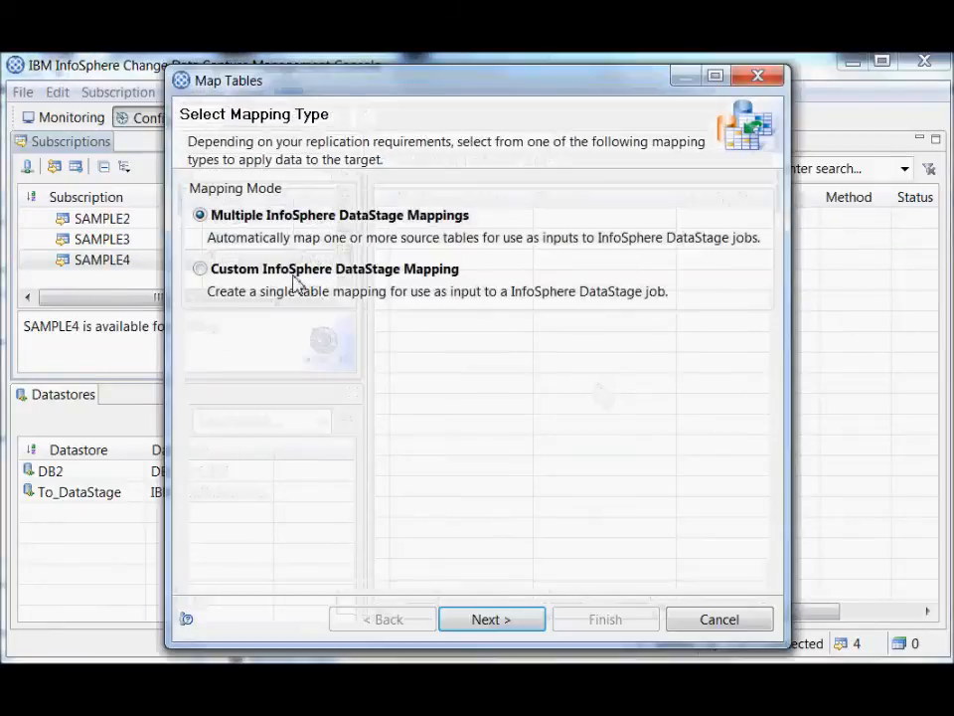
Choose multiple InfoSphere DataStage mappings for SAMPLE4 and set the connection method to Direct Connect
left_click(501, 622)
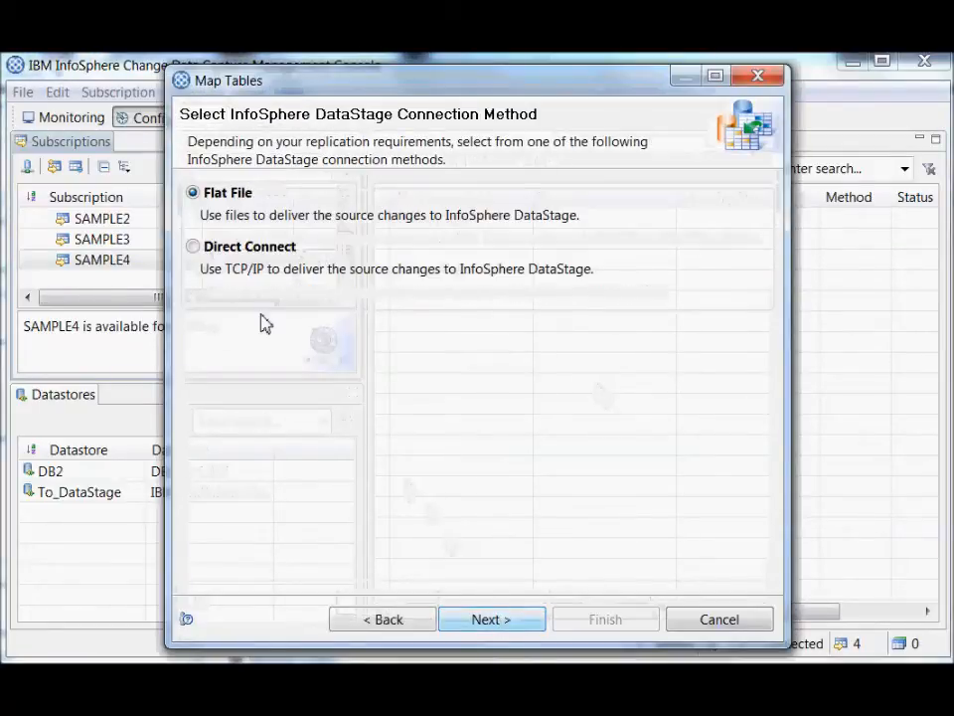
left_click(194, 248)
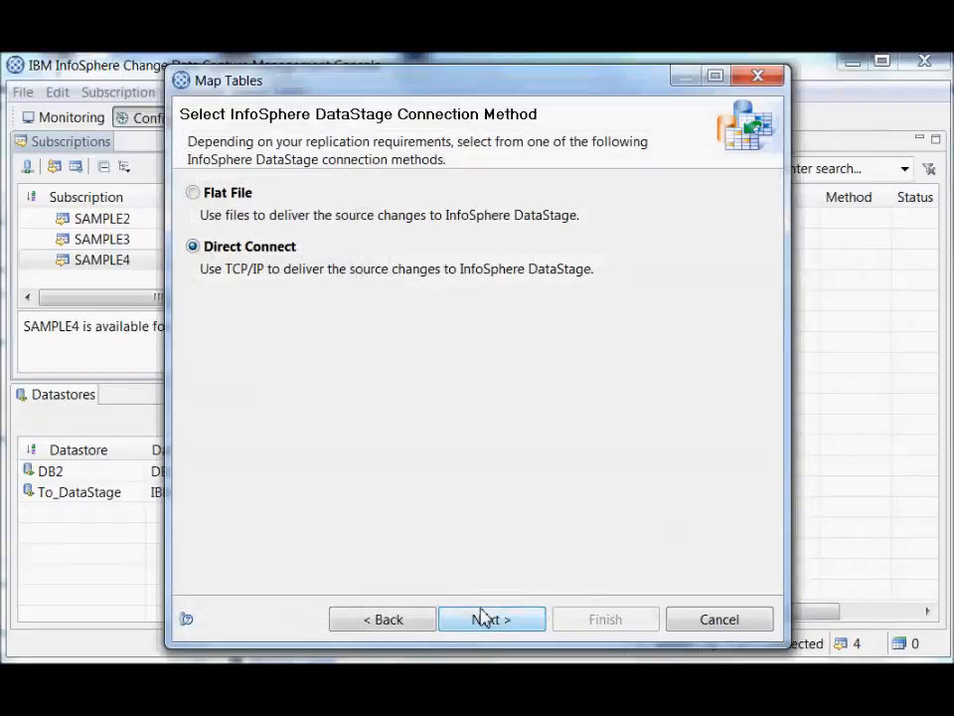
left_click(483, 617)
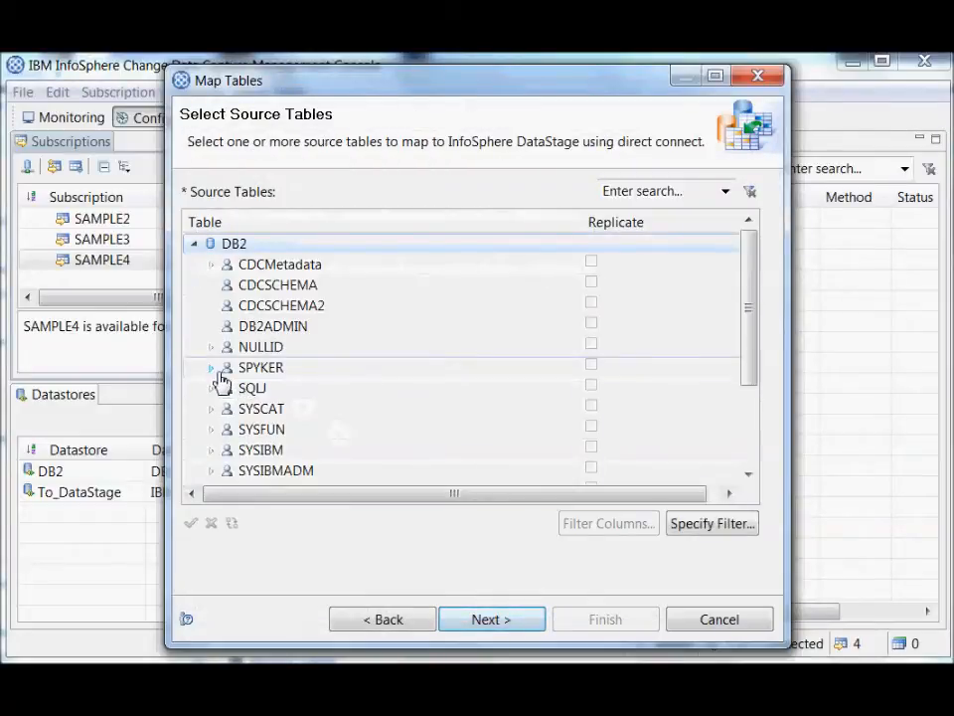
Map the SPYKER source tables PERSONS and PERSONS2 with the Single Record format and finish the table mapping
left_click(211, 366)
left_click(591, 385)
left_click(591, 405)
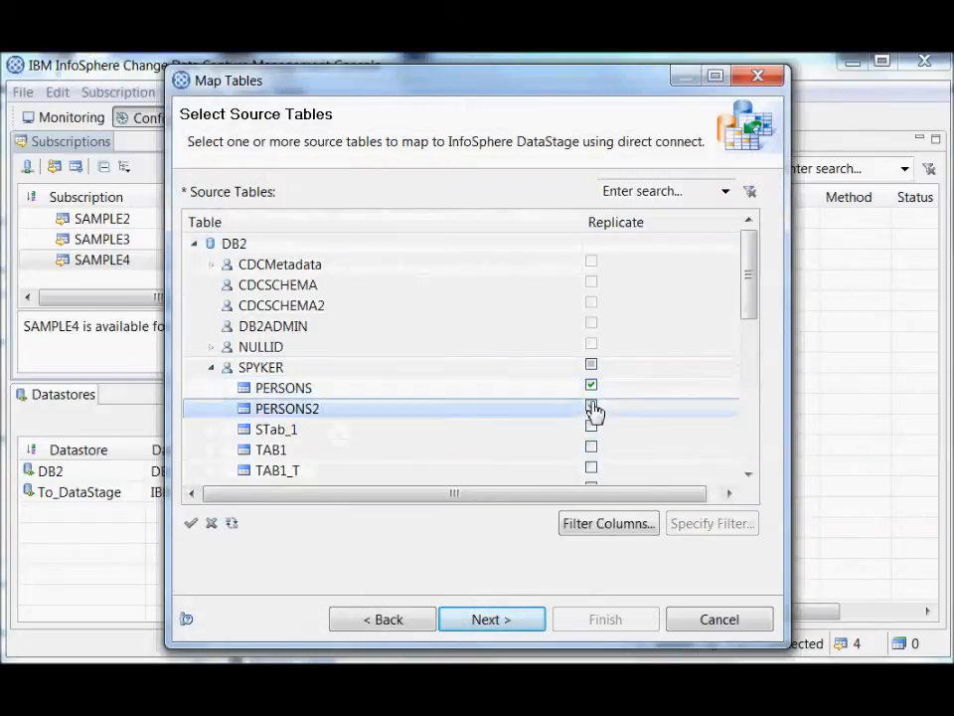
left_click(515, 623)
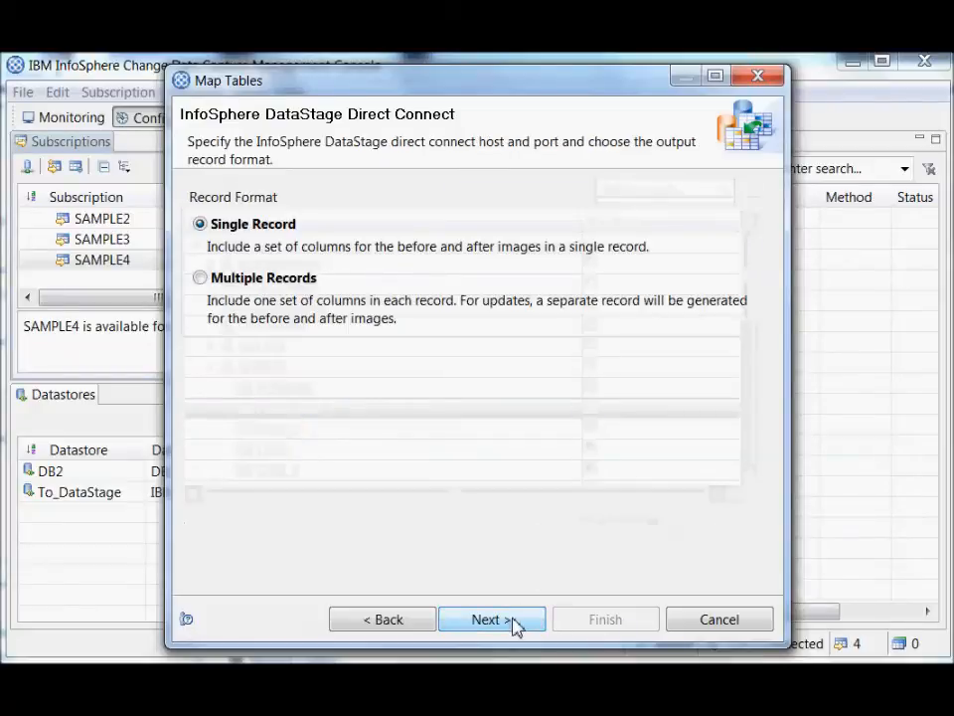
left_click(513, 624)
left_click(645, 624)
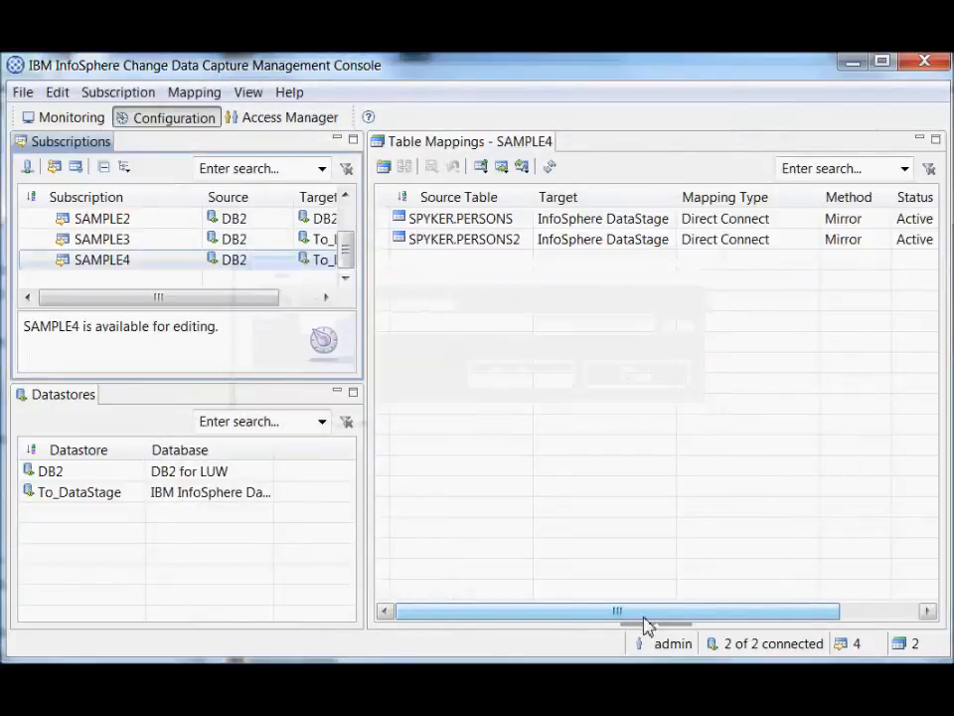
Compare the table mappings of SAMPLE3 and SAMPLE4, and look at the Direct Connect record format of SAMPLE4's SPYKER.PERSONS2 mapping
left_click(193, 239)
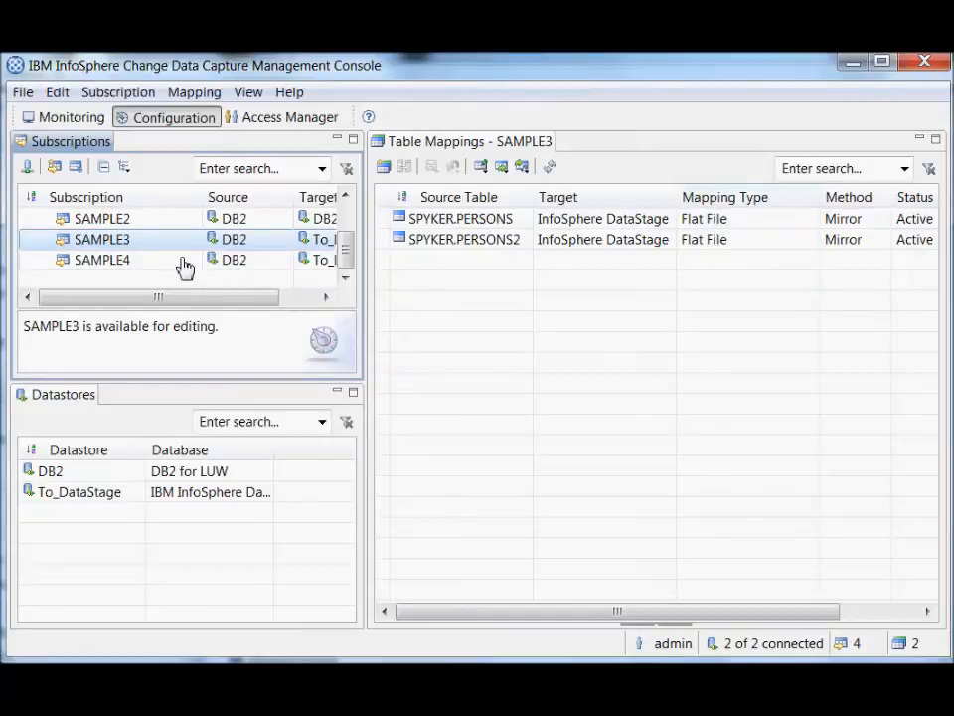
left_click(177, 261)
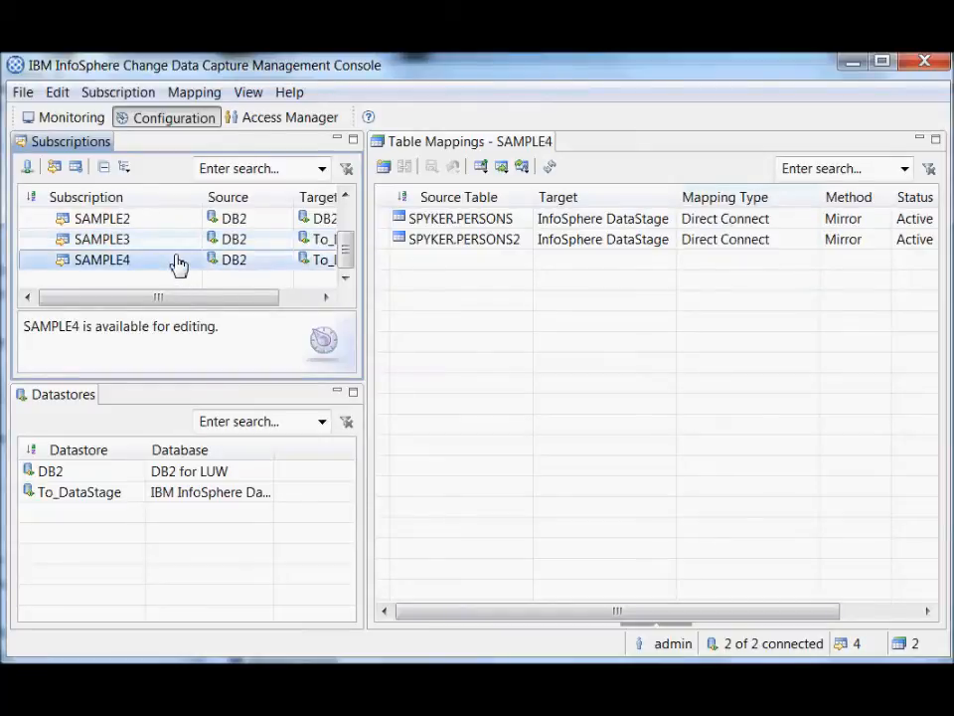
left_click(619, 245)
double_click(619, 244)
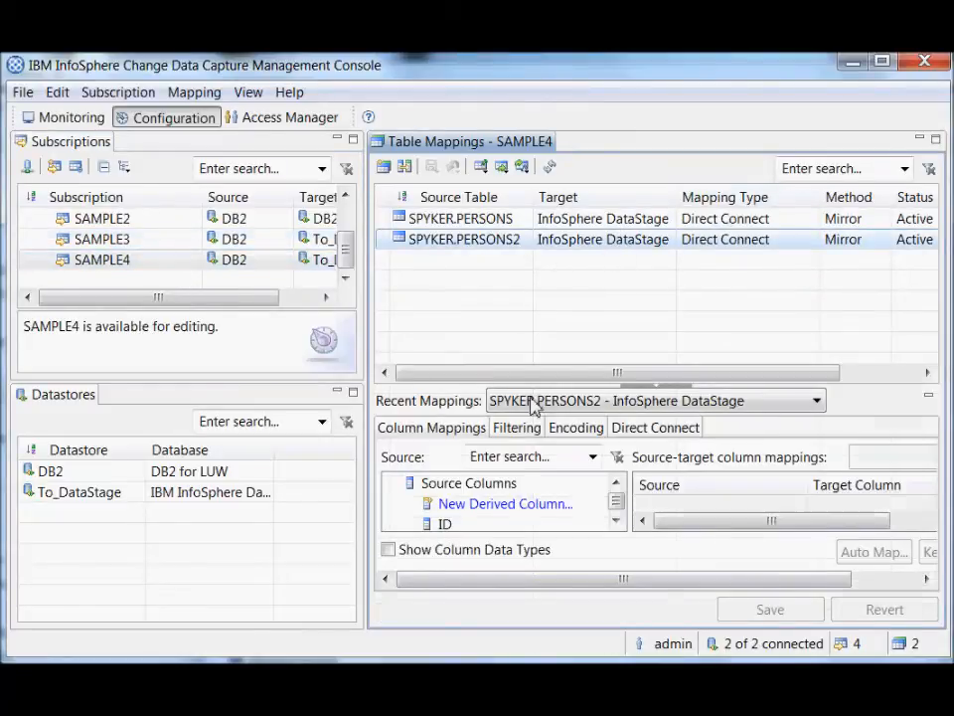
left_click(650, 429)
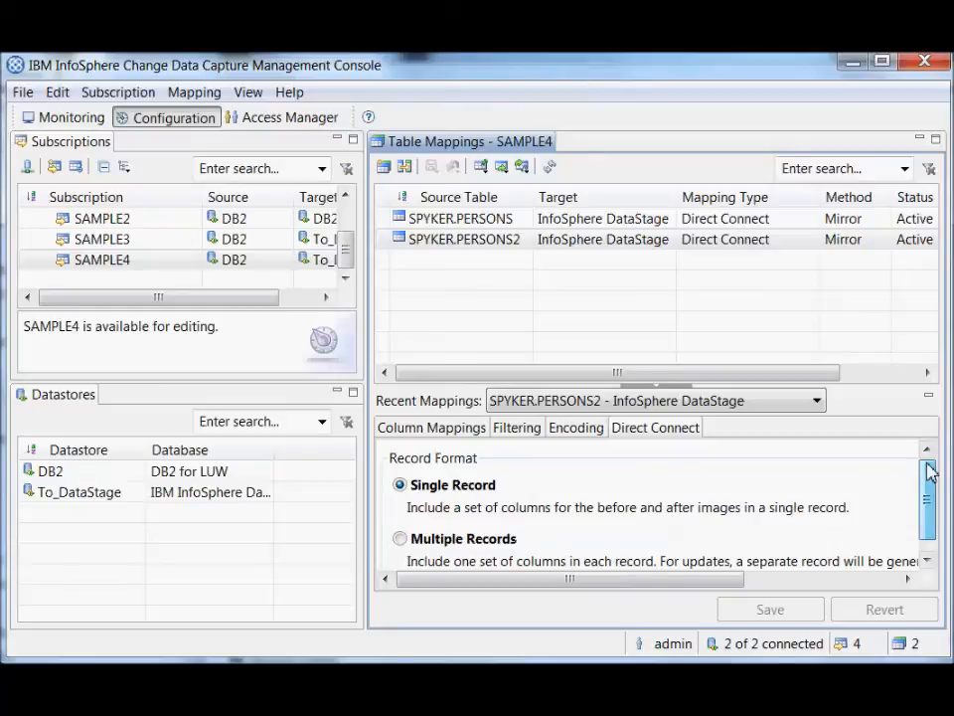
Review SAMPLE4's InfoSphere DataStage properties, including batch size threshold, truncation size and Direct Connect fields, and leave without applying changes
left_click(104, 264)
right_click(105, 267)
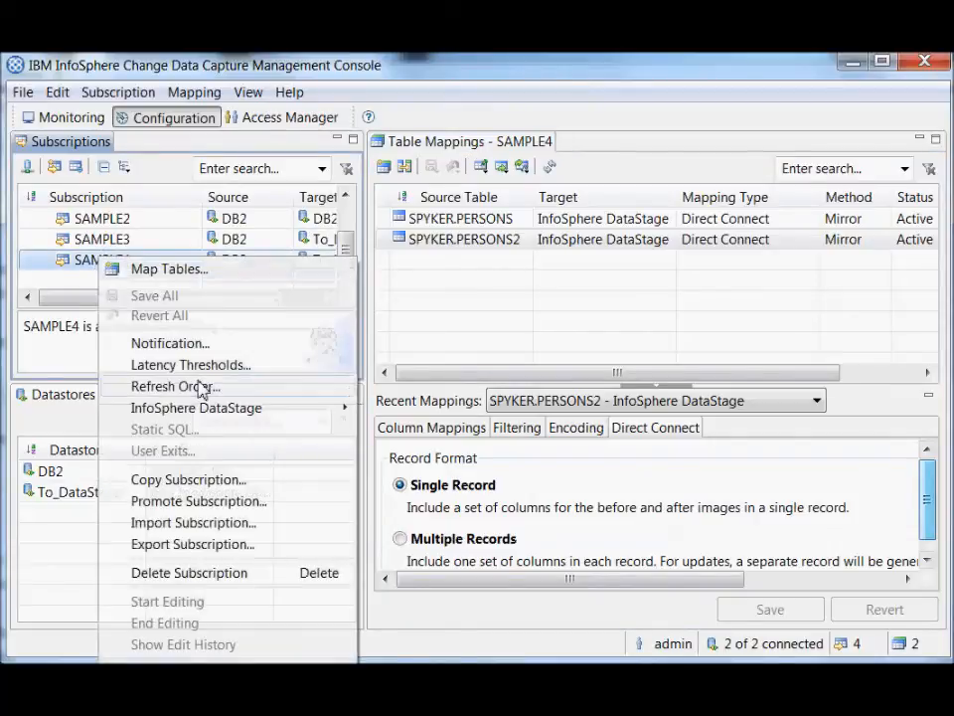
mouse_move(244, 415)
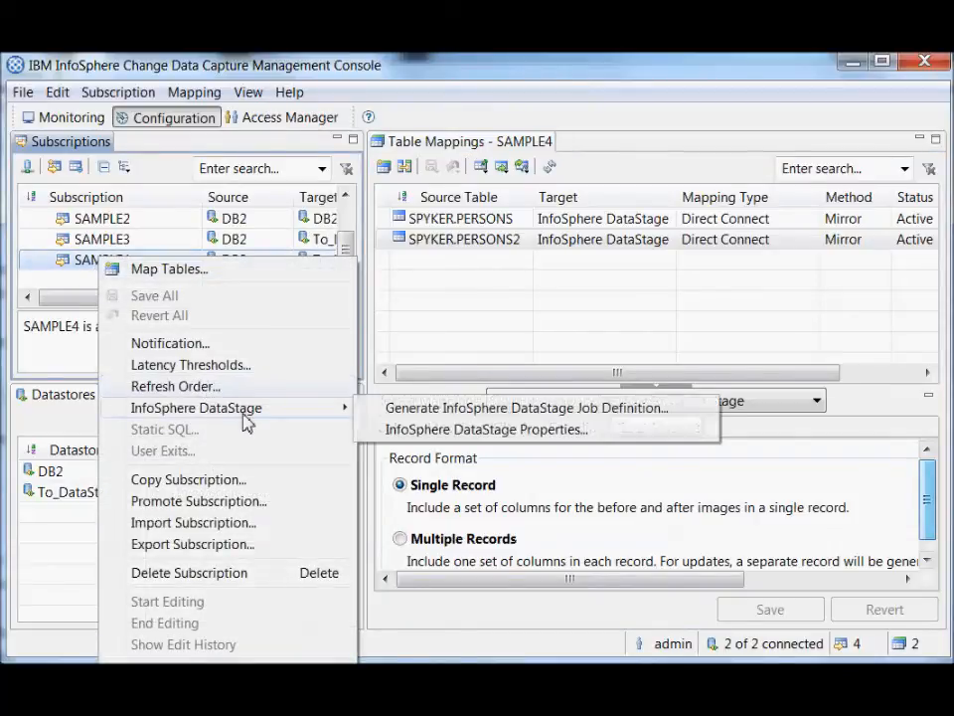
left_click(458, 431)
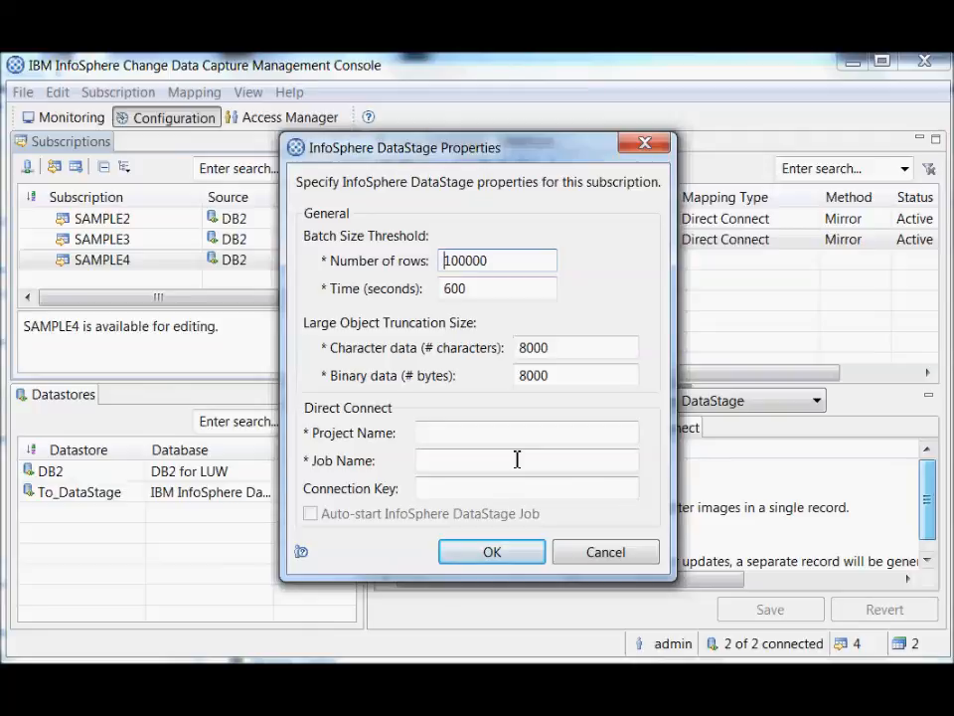
left_click(605, 561)
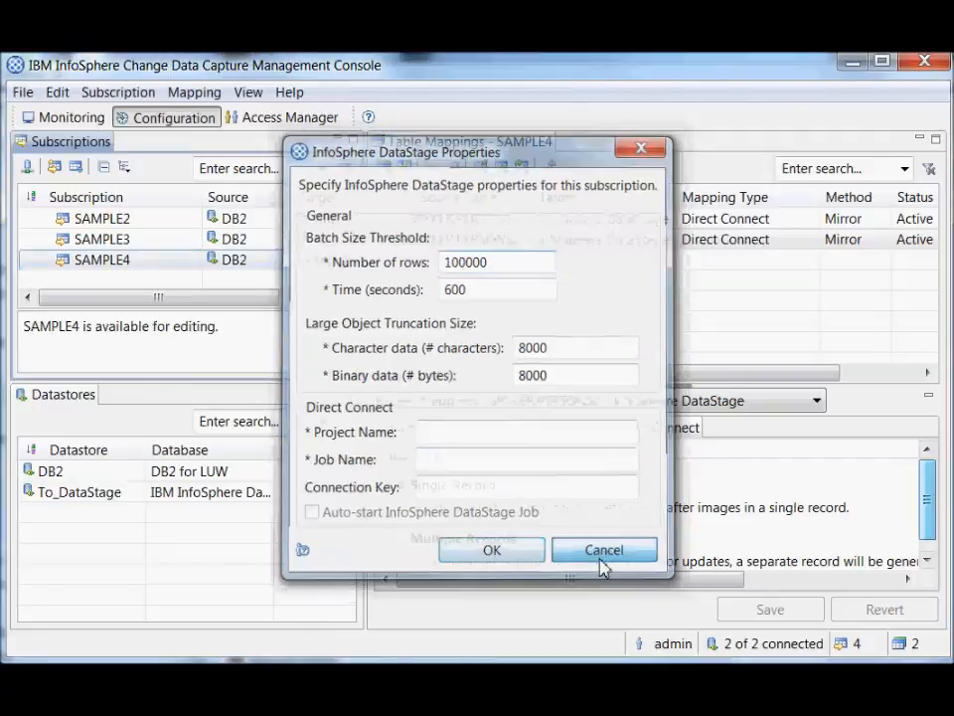